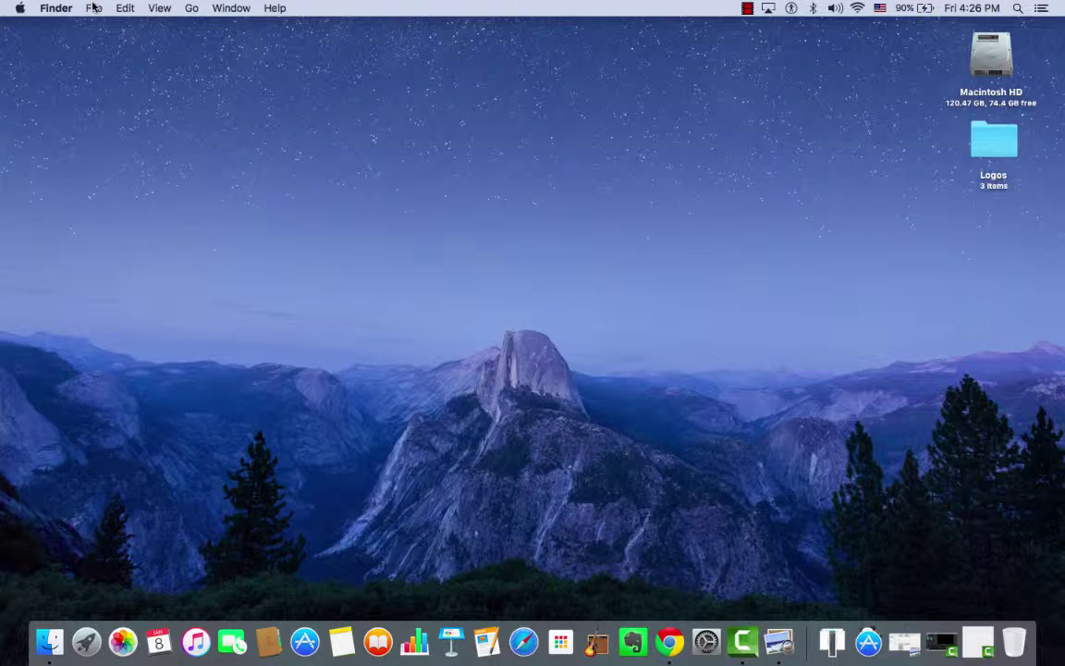
Open a new Finder window and launch Safari from the Applications folder.
click(93, 7)
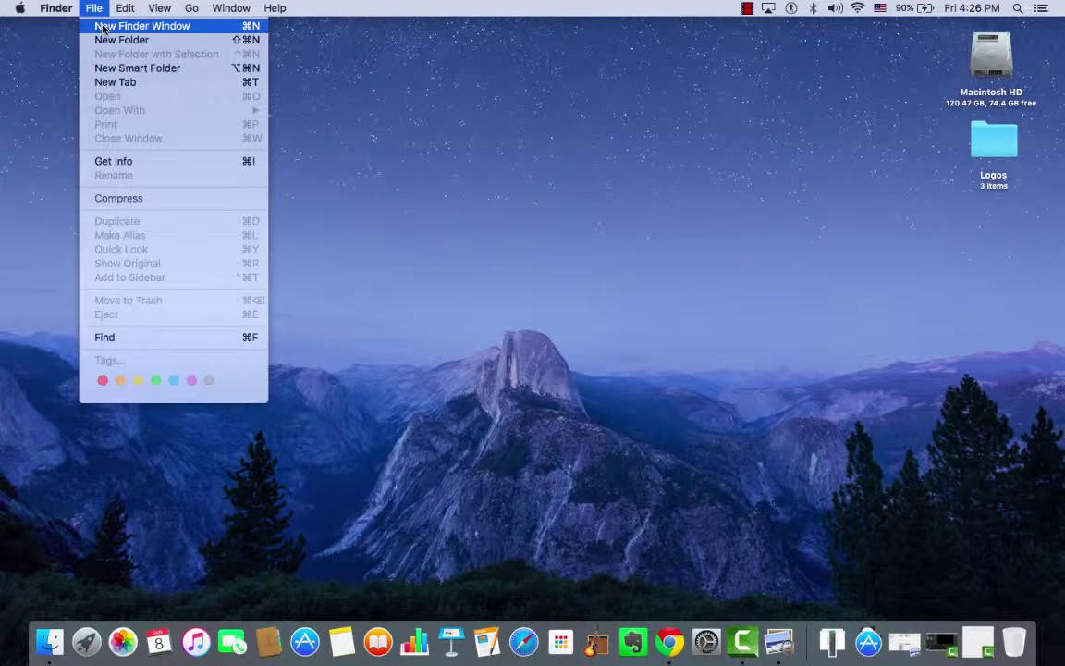
click(103, 27)
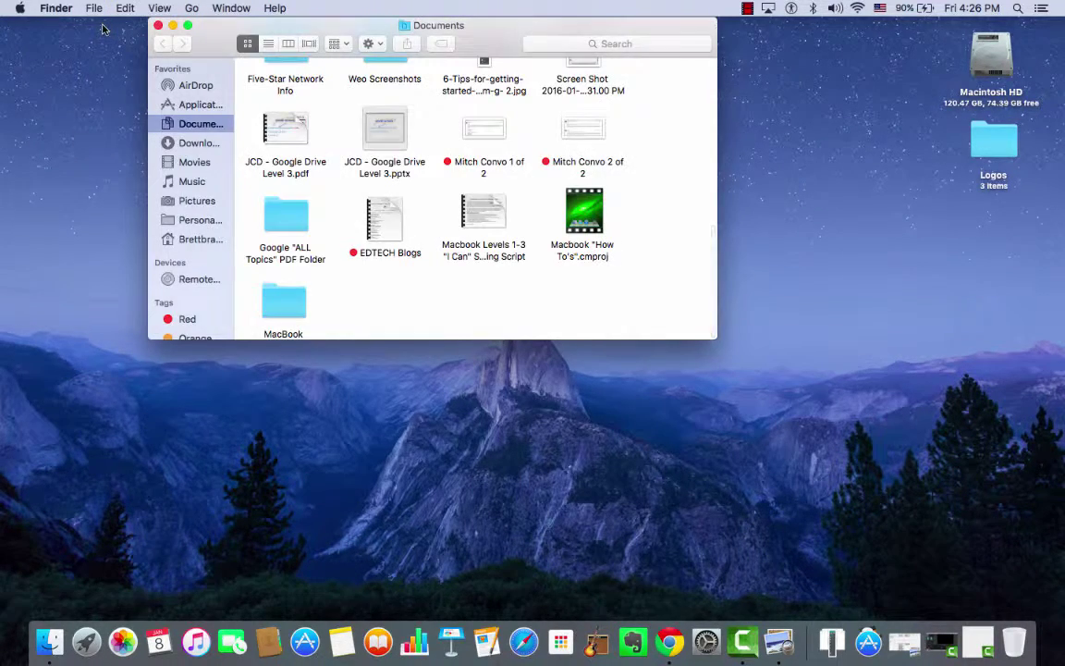
click(185, 104)
scroll(428, 200, down, 10)
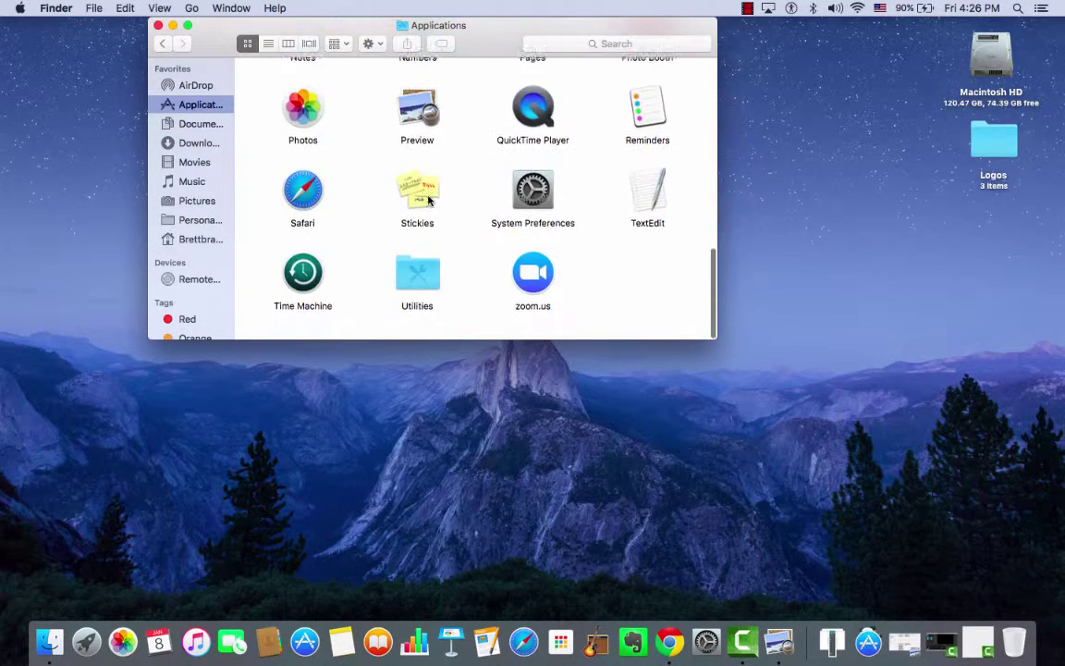
click(302, 200)
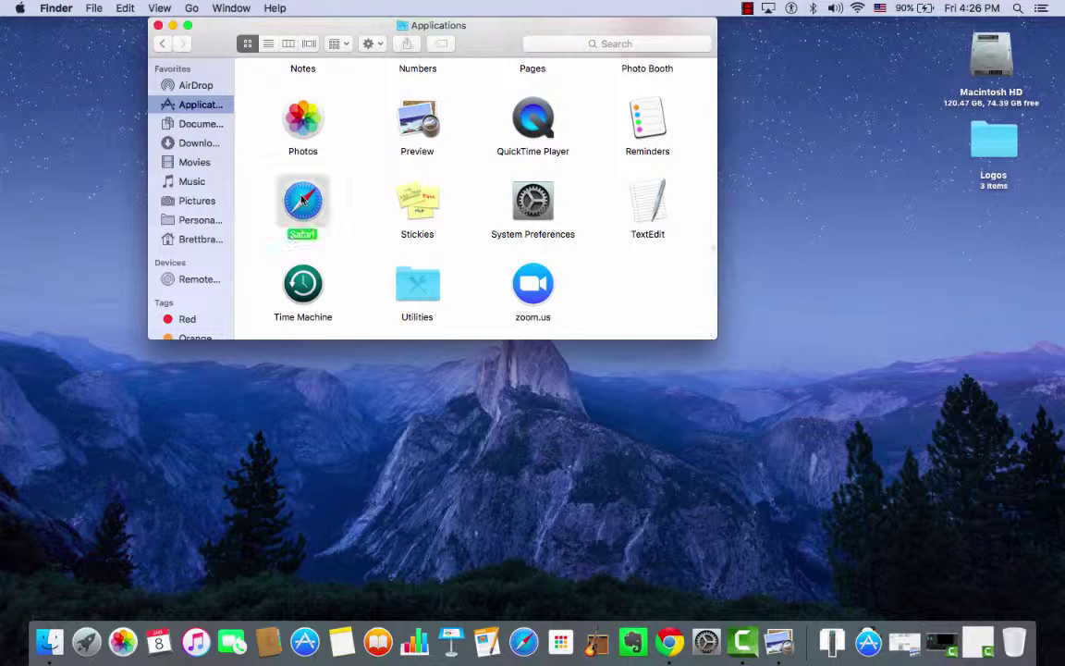
double_click(303, 199)
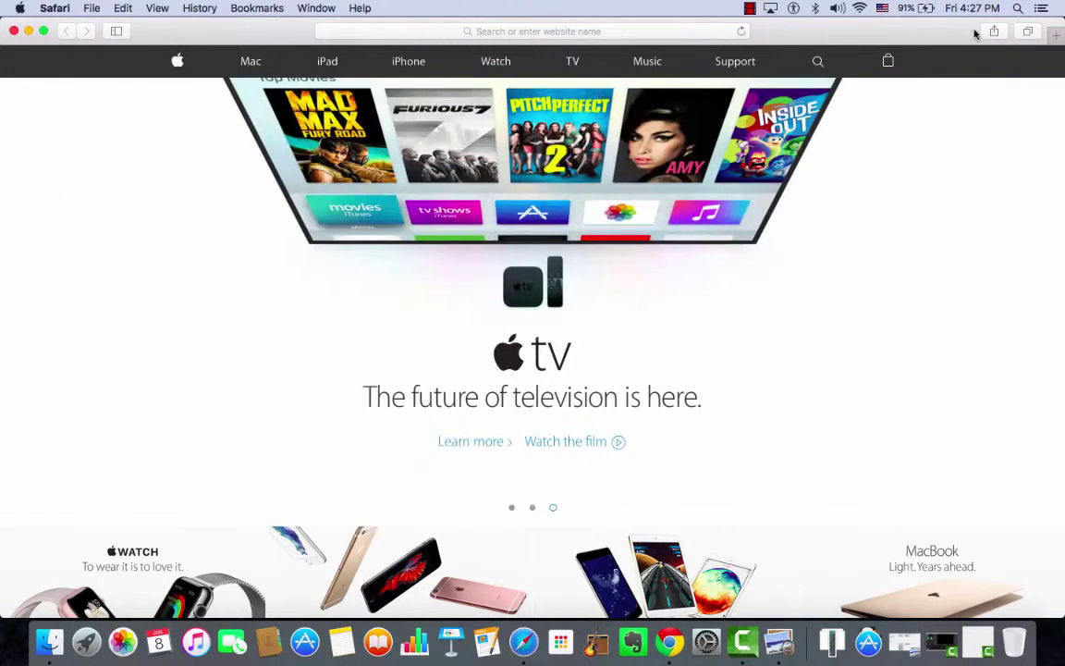
click(996, 31)
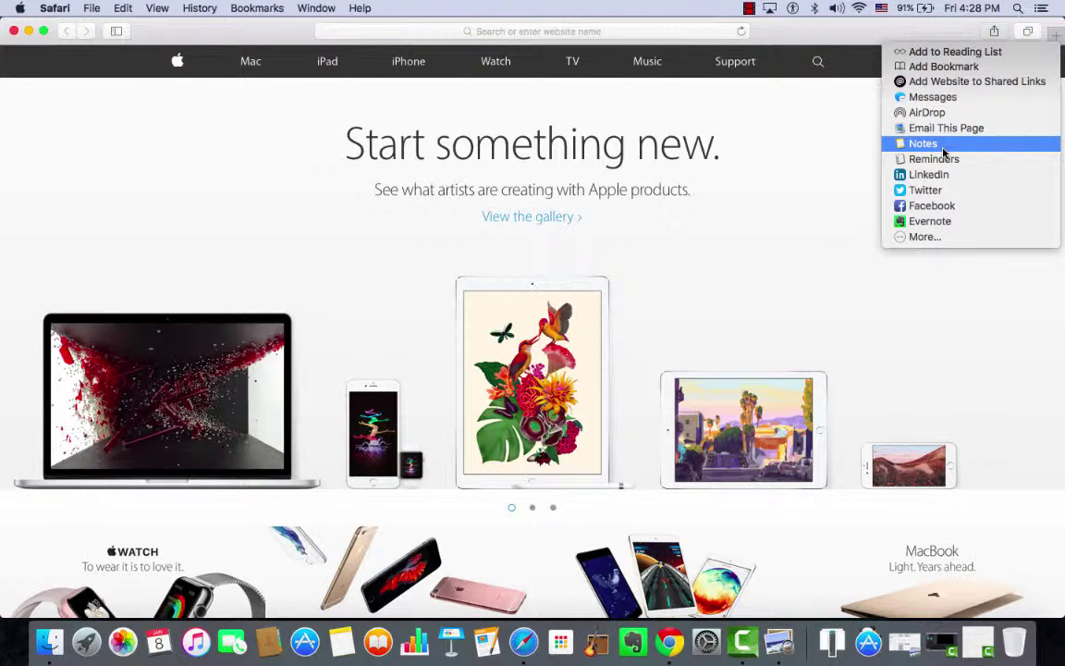
click(925, 143)
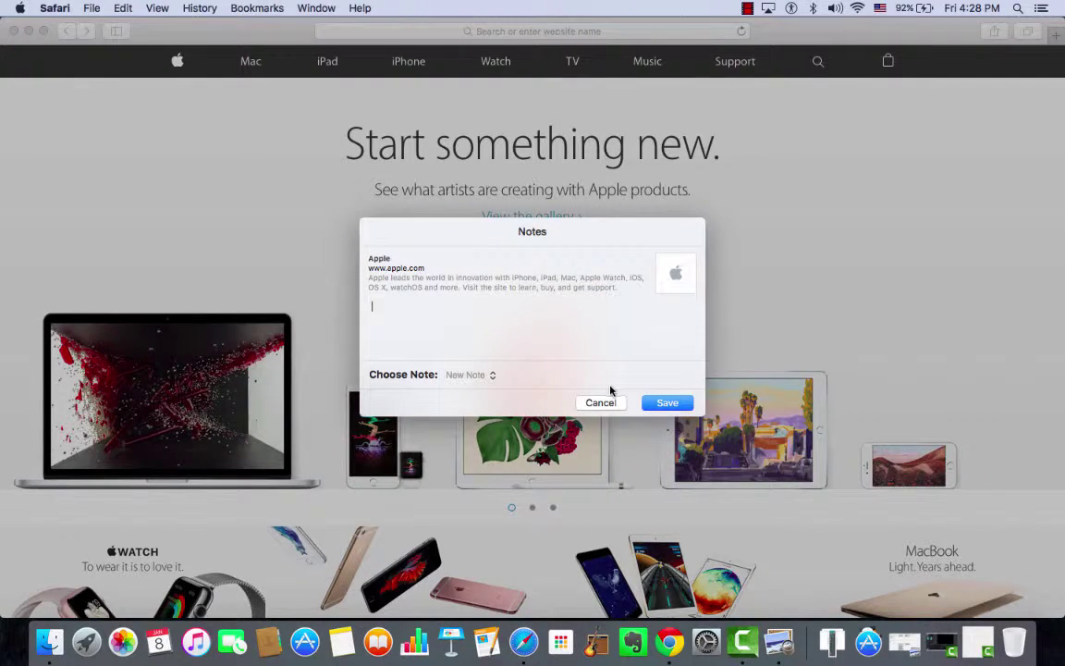
click(607, 403)
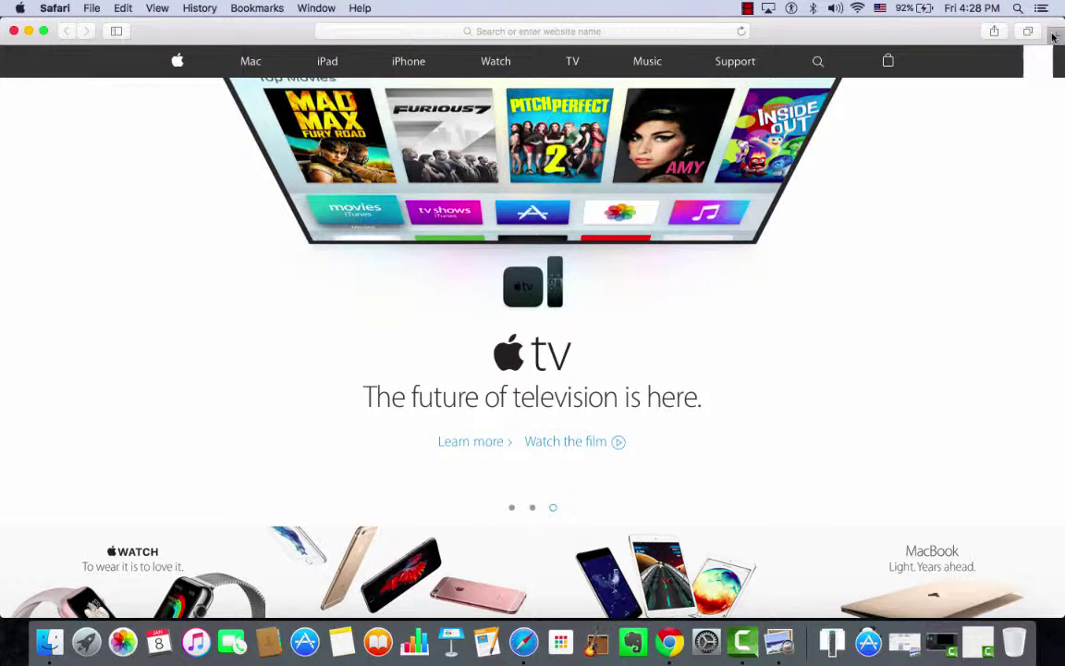
Open three additional browser tabs alongside the Apple home page.
click(1052, 36)
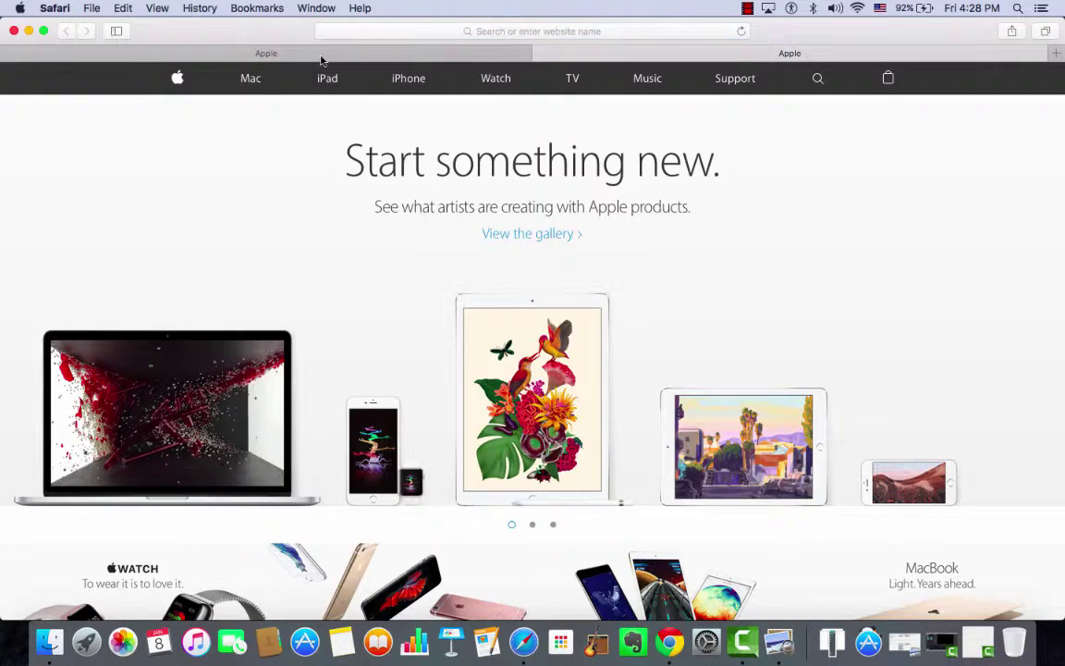
click(1058, 53)
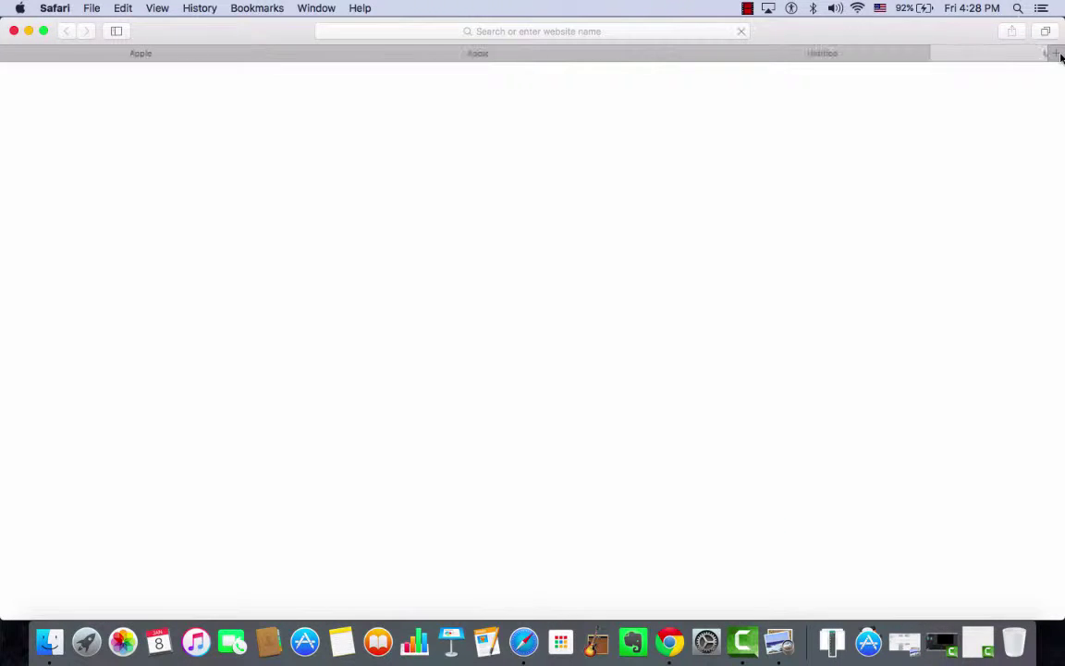
click(1058, 53)
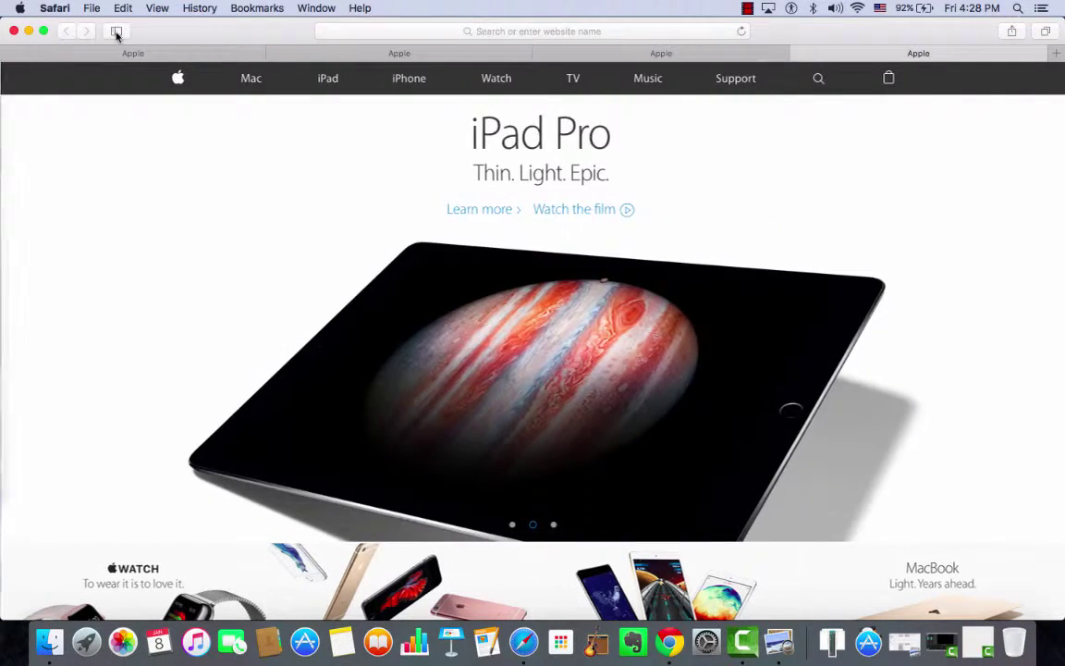
Show the sidebar, review its bookmarks, Reading List and Shared Links sections, and hide it again.
click(116, 33)
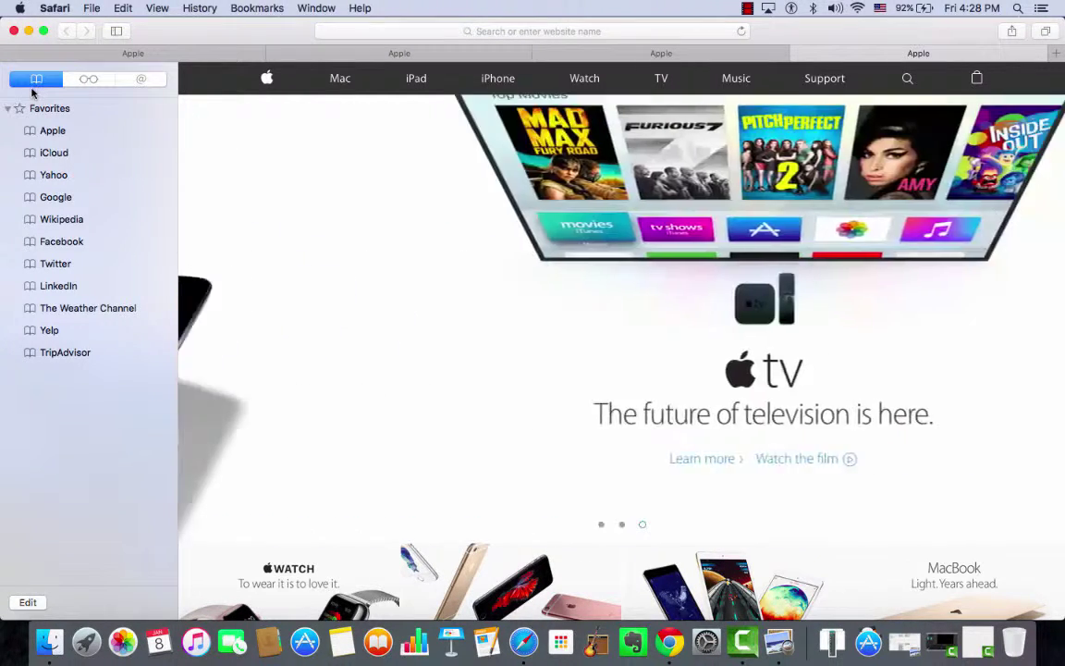
click(88, 80)
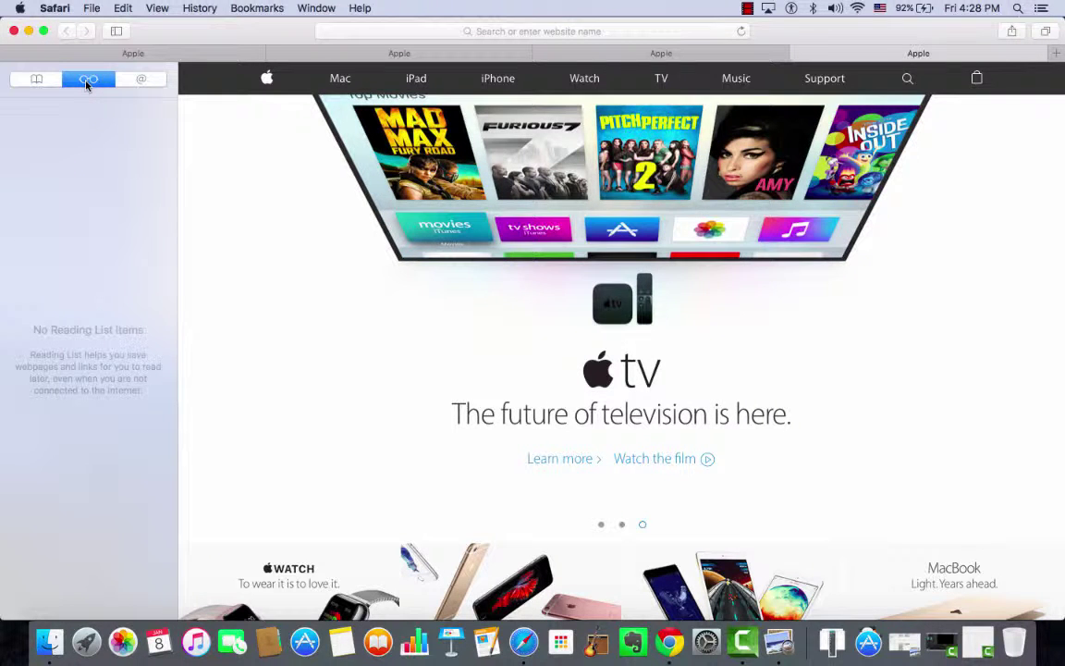
click(141, 80)
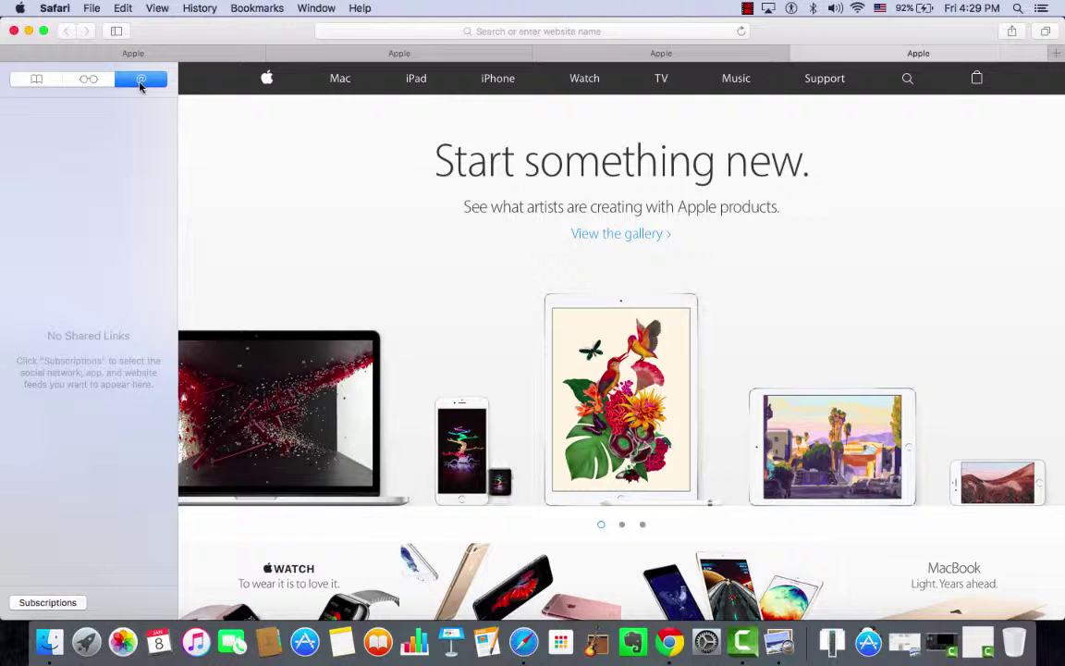
key(super+r)
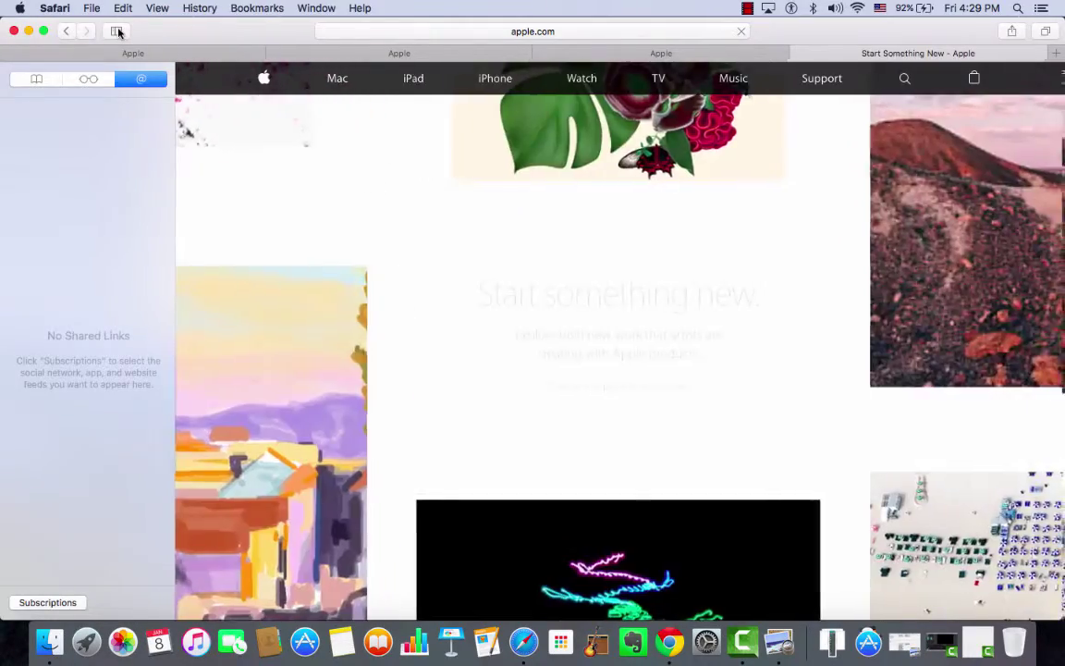
click(118, 31)
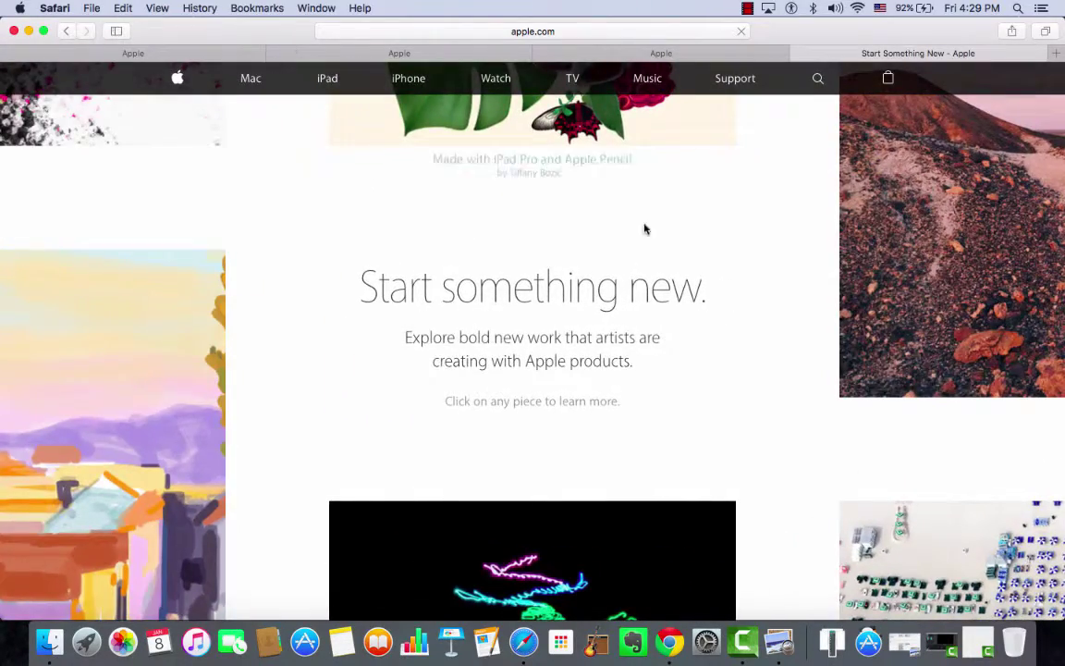
Go to the Mac section of the Apple site and open the MacBook product page.
scroll(645, 228, up, 10)
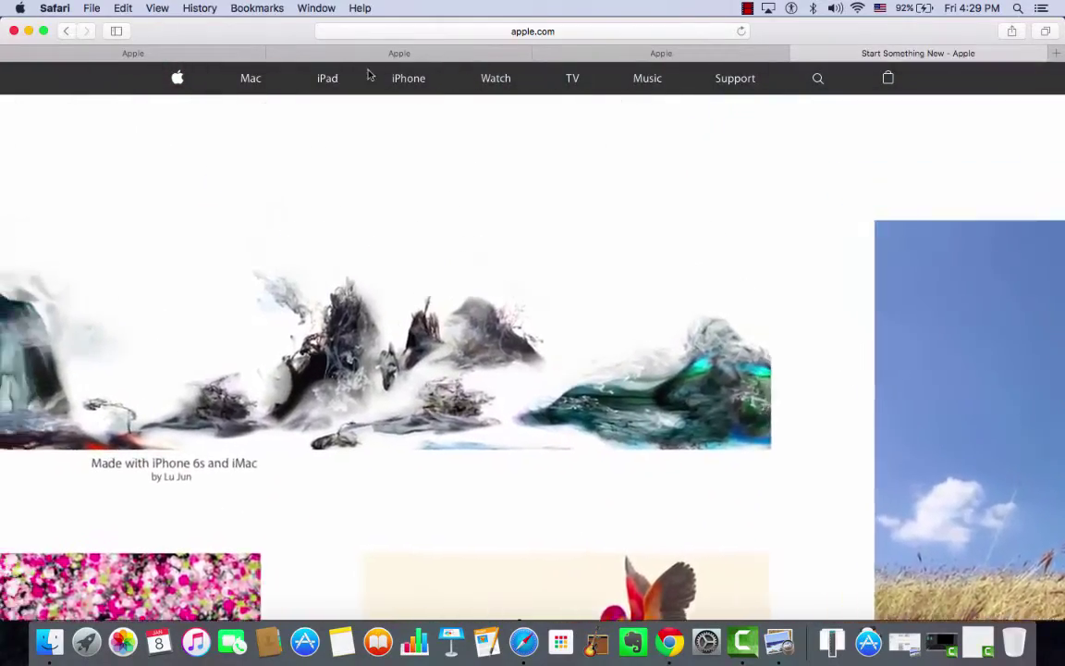
click(259, 85)
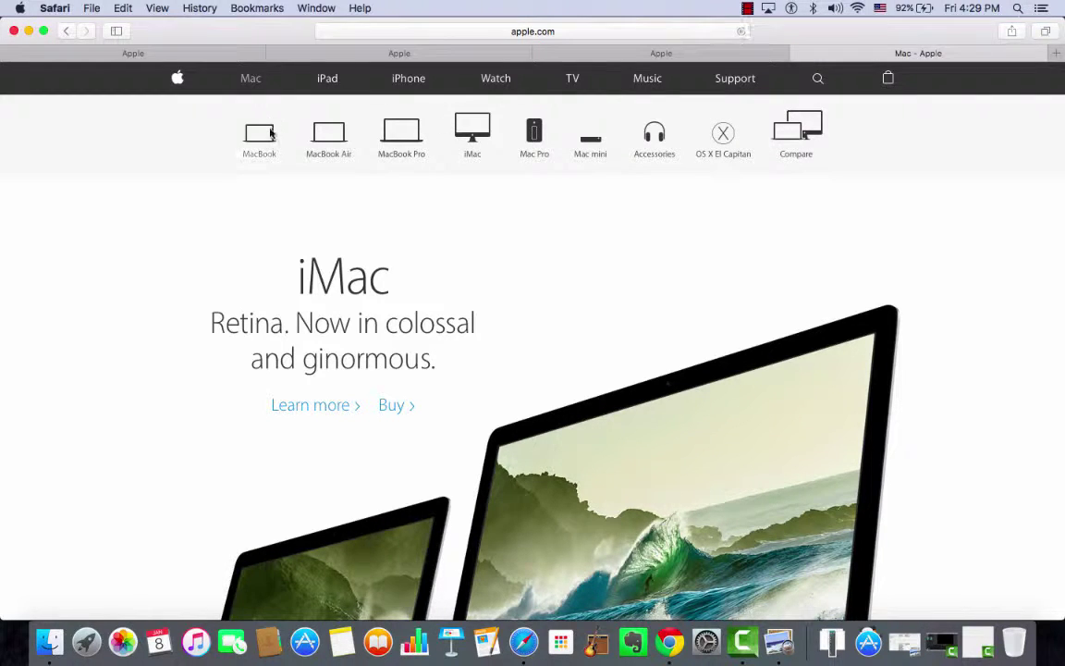
click(248, 125)
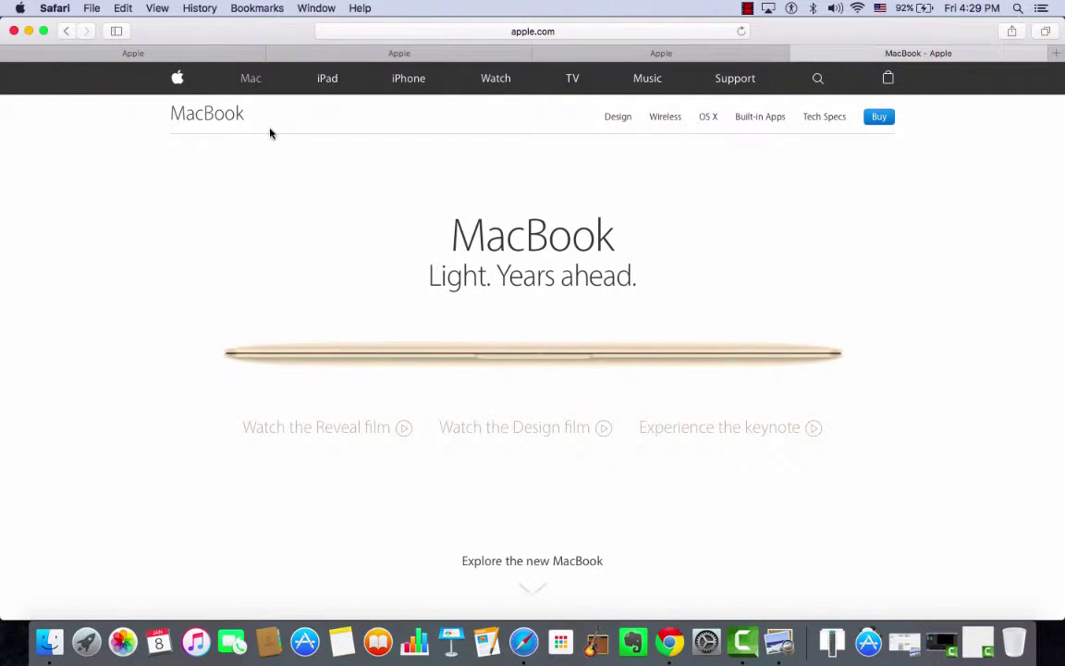
Bookmark the MacBook page in the Bookmarks folder, keeping the name "MacBook - Apple".
click(1013, 32)
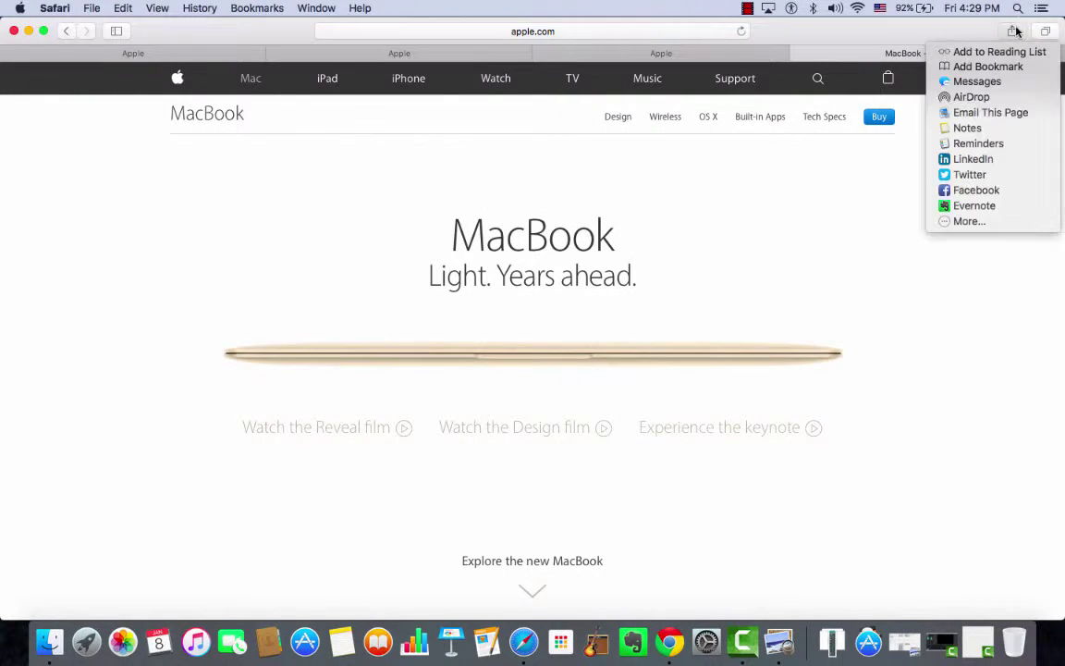
click(988, 67)
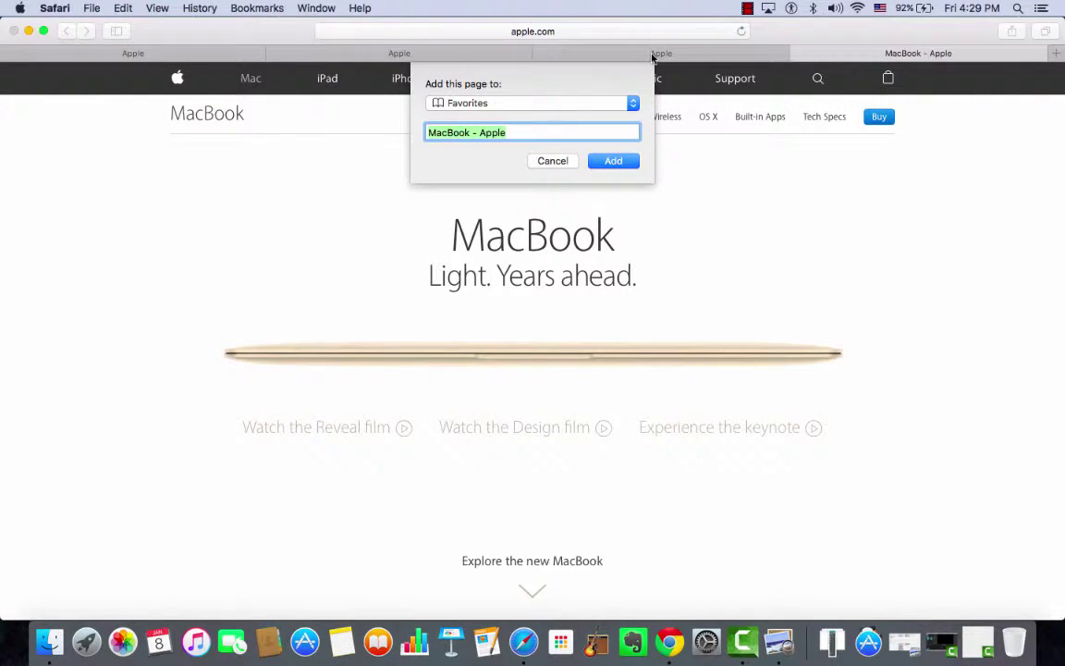
click(578, 103)
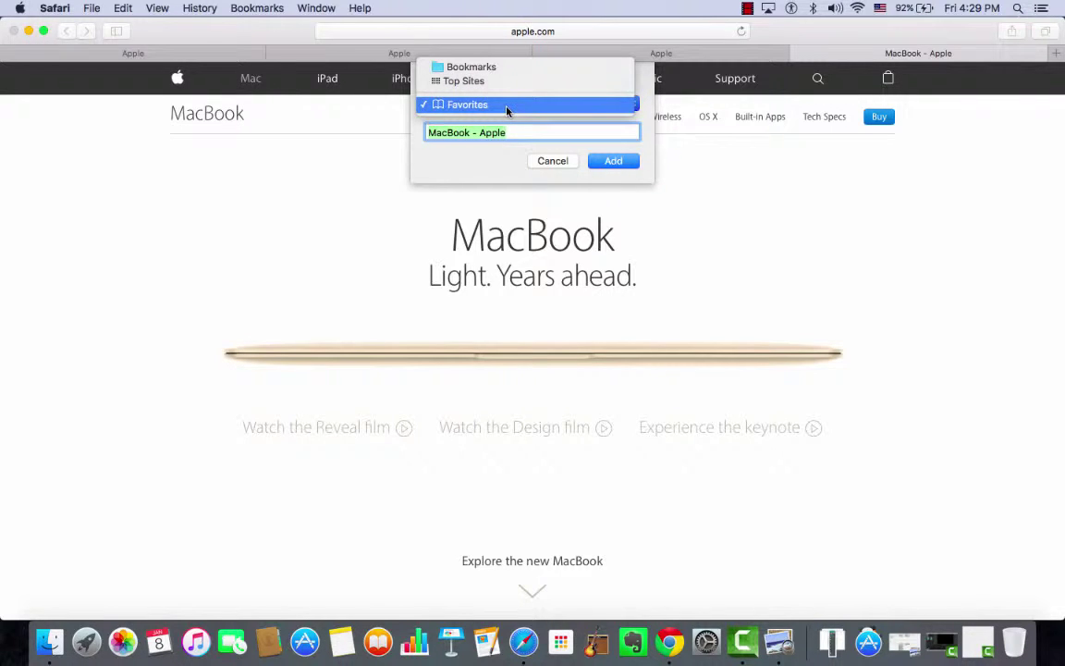
click(511, 71)
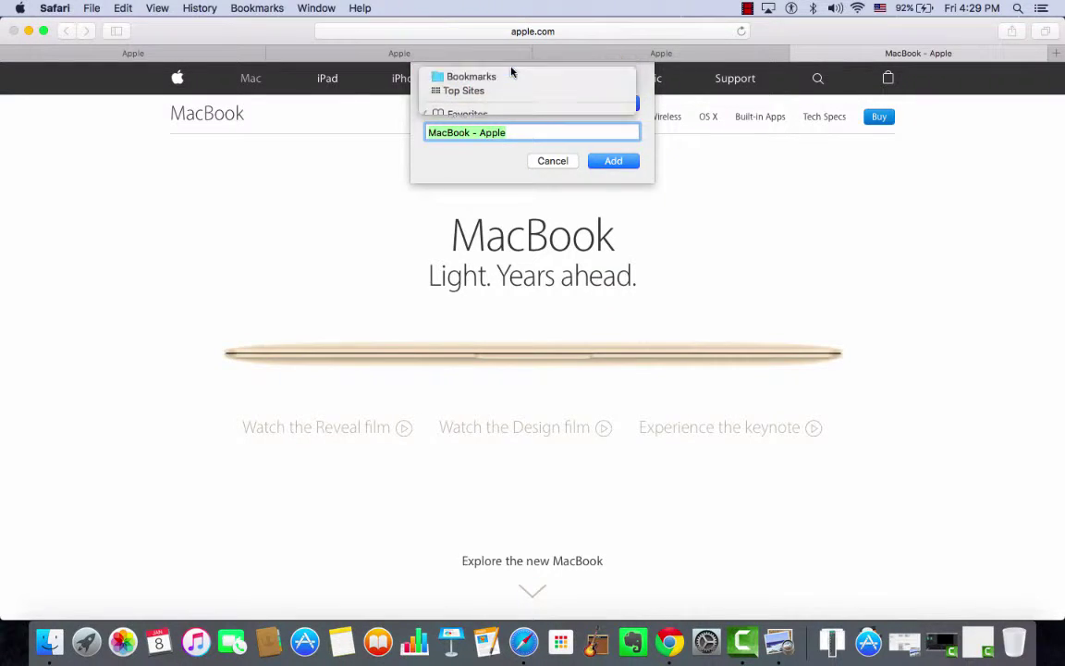
click(615, 162)
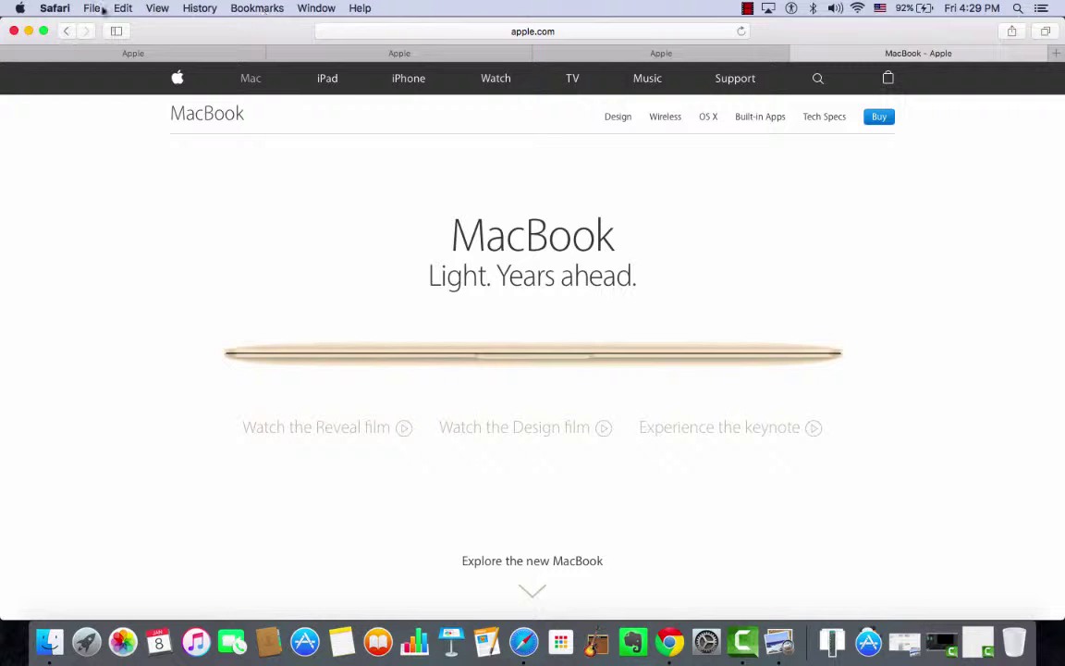
Show the bookmarks in the sidebar and load the saved "MacBook - Apple" bookmark.
drag(169, 28, 191, 50)
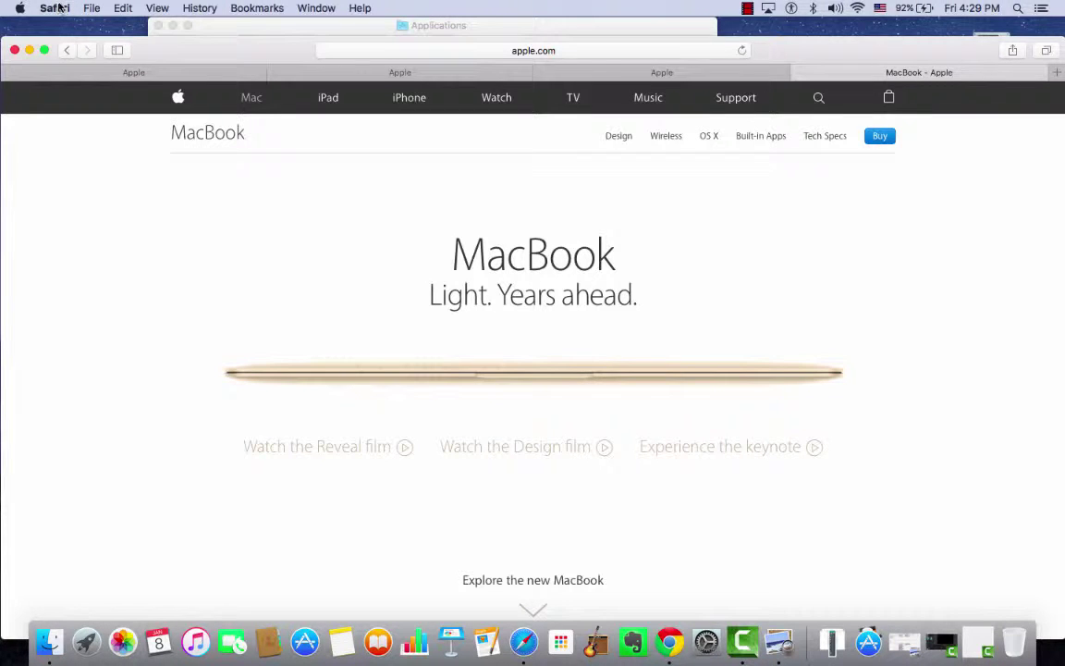
click(254, 6)
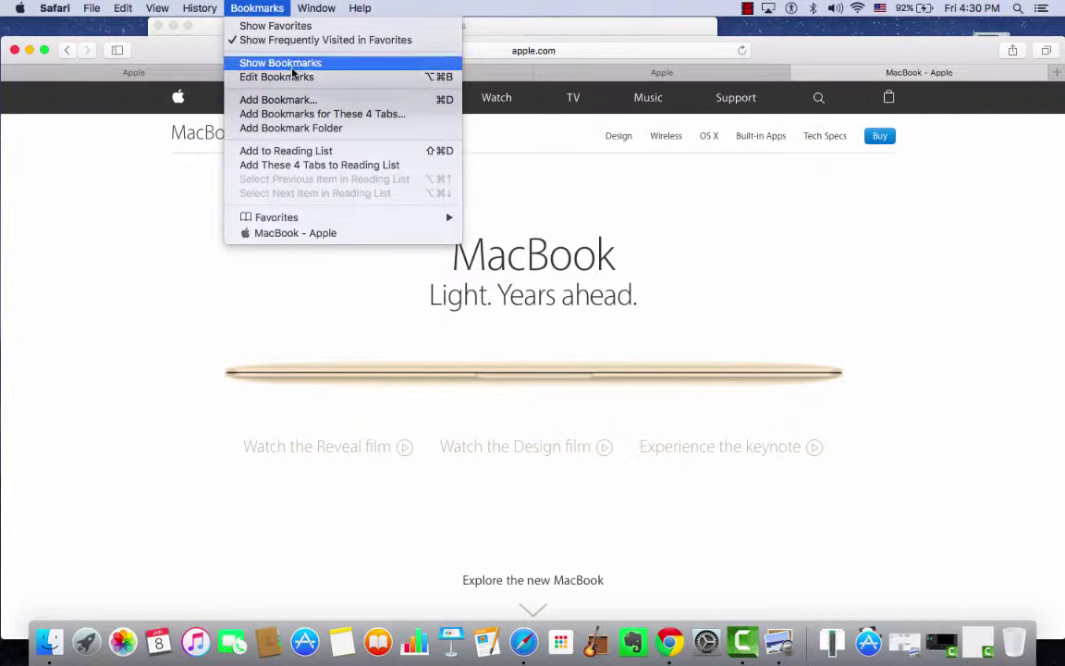
key(Escape)
key(super+shift+l)
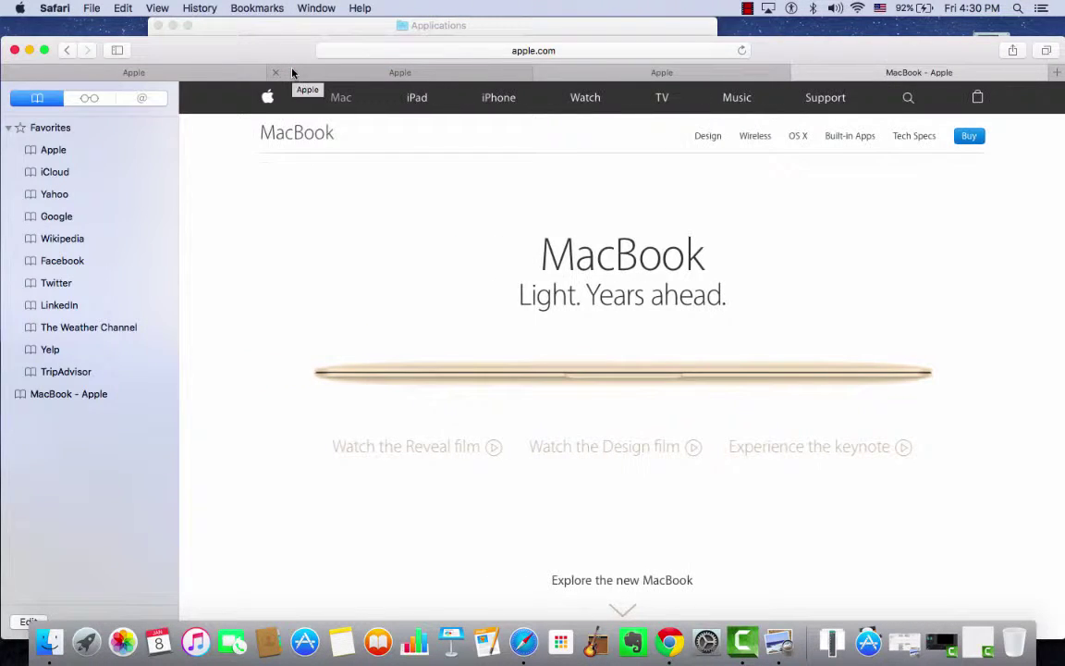
click(49, 394)
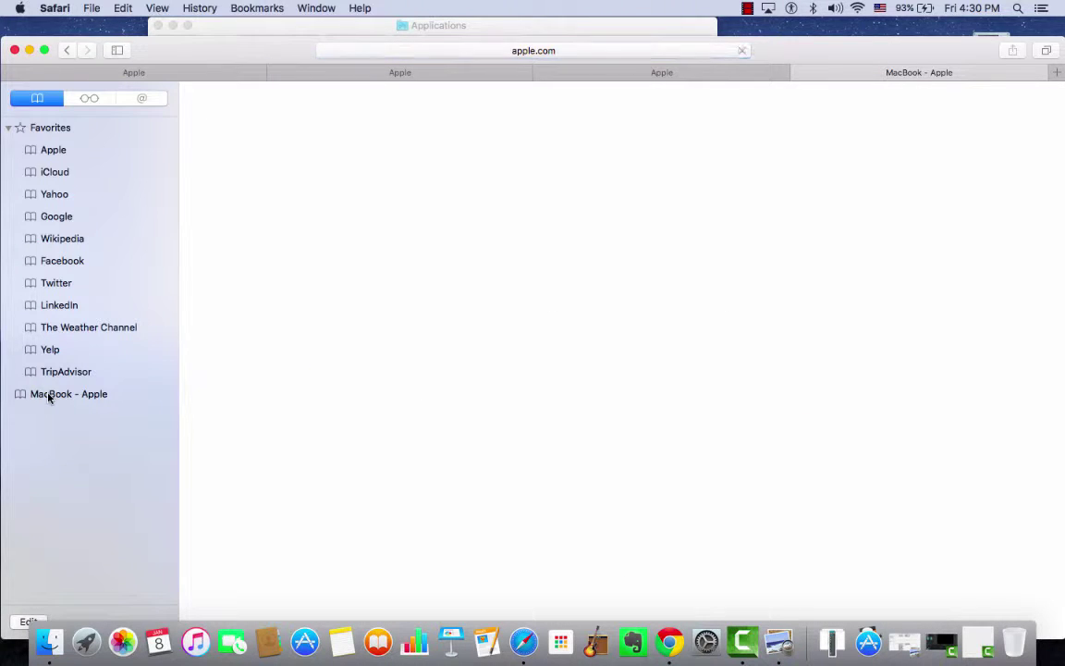
click(193, 6)
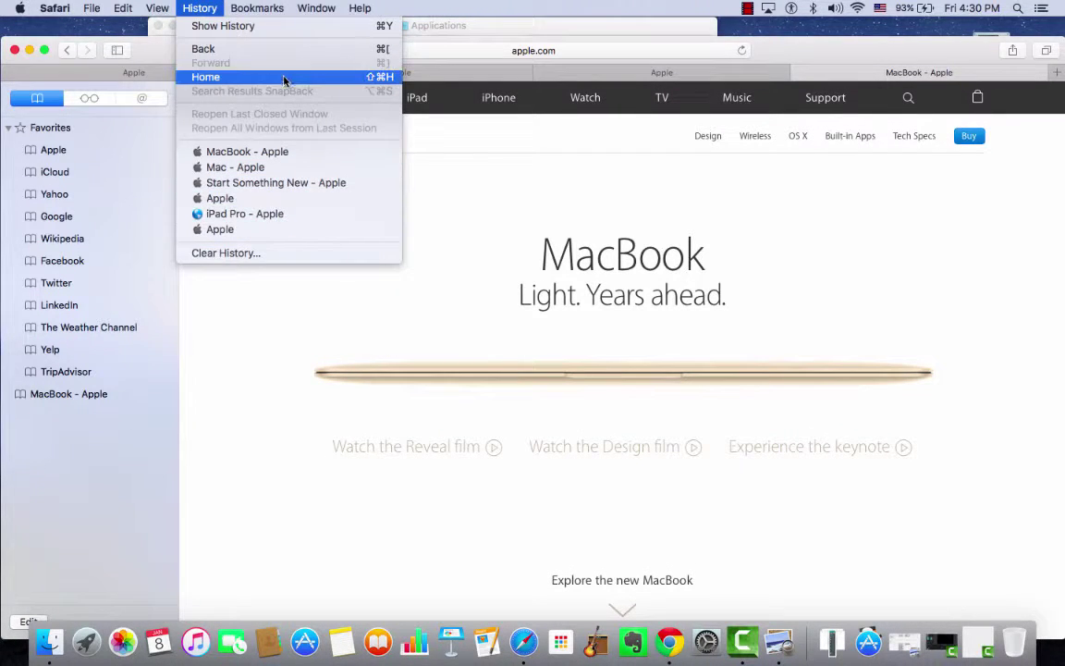
mouse_move(158, 6)
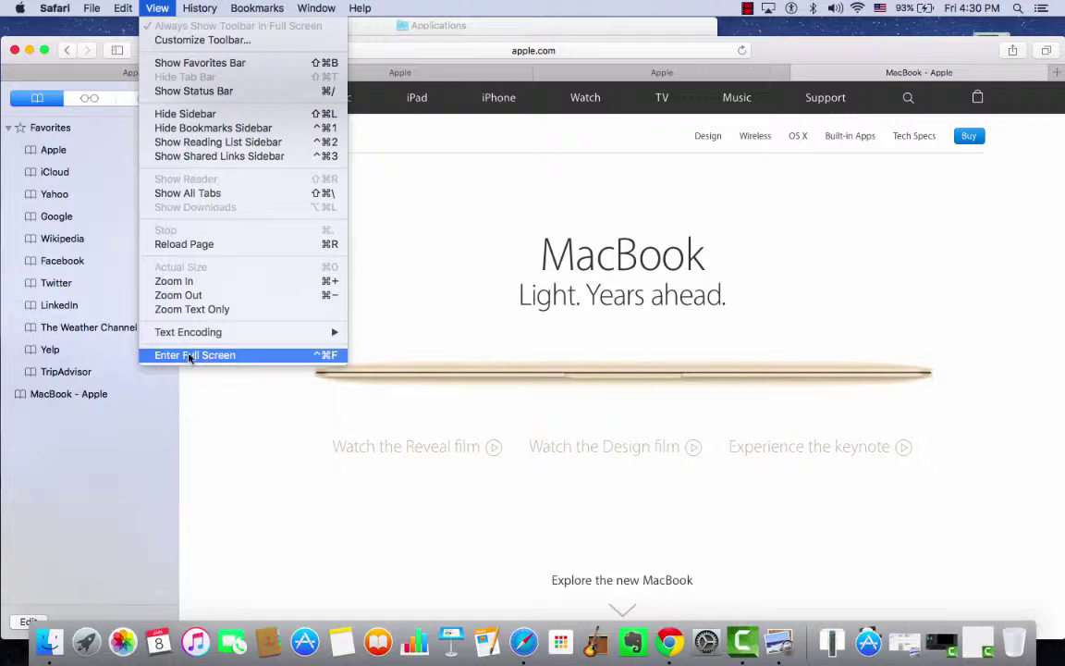
click(50, 74)
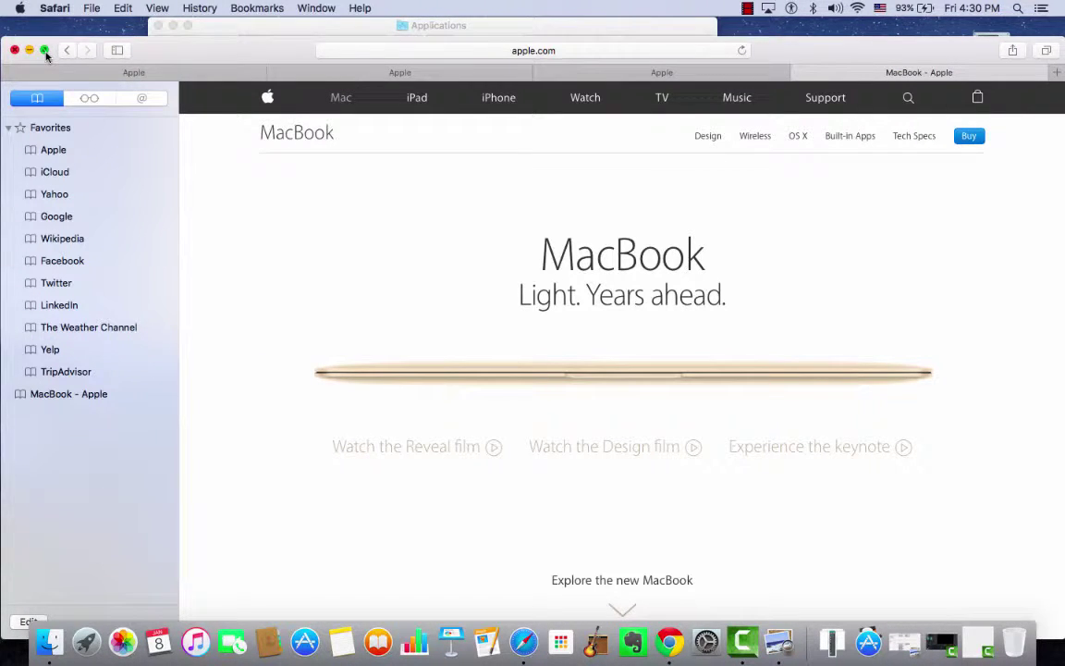
click(123, 8)
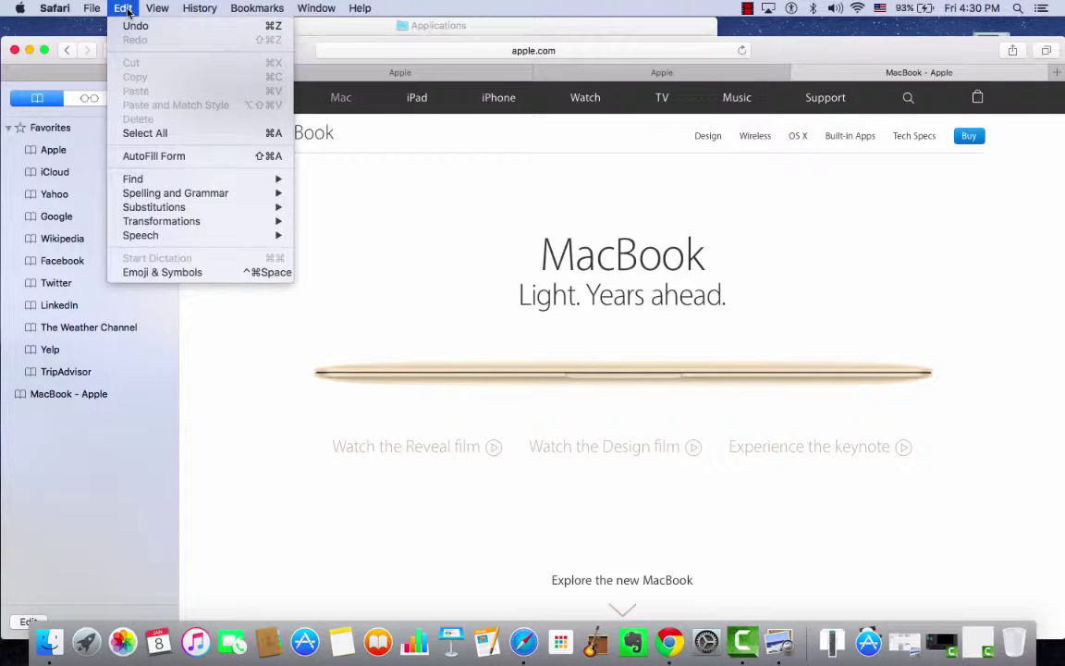
Open a new Safari window and move it up and to the left over the existing window.
mouse_move(197, 194)
mouse_move(92, 5)
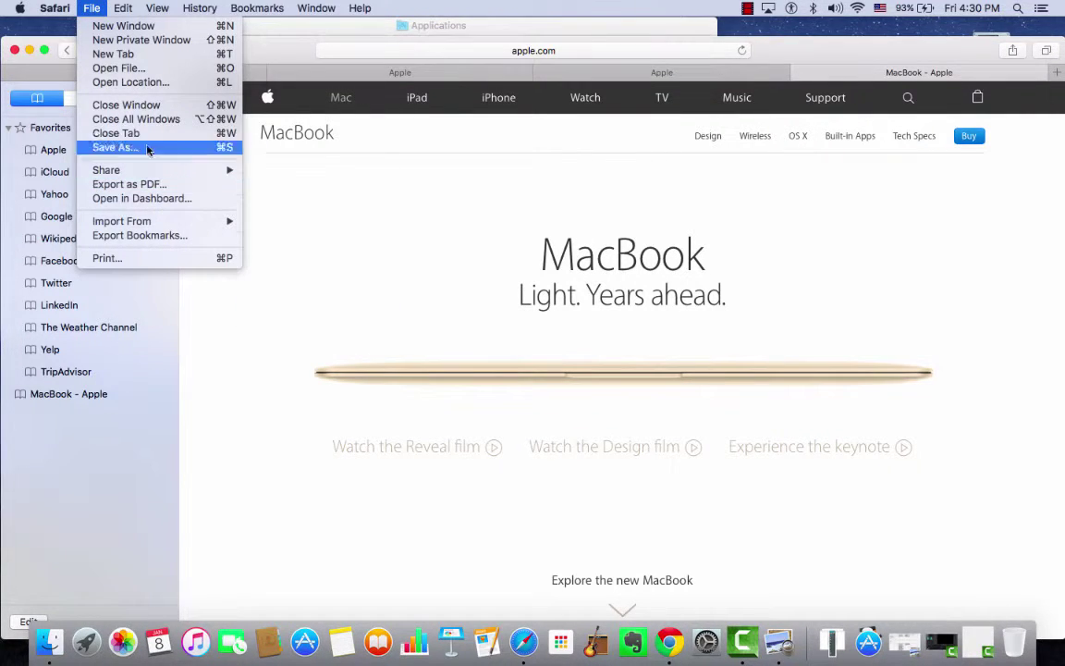
click(131, 27)
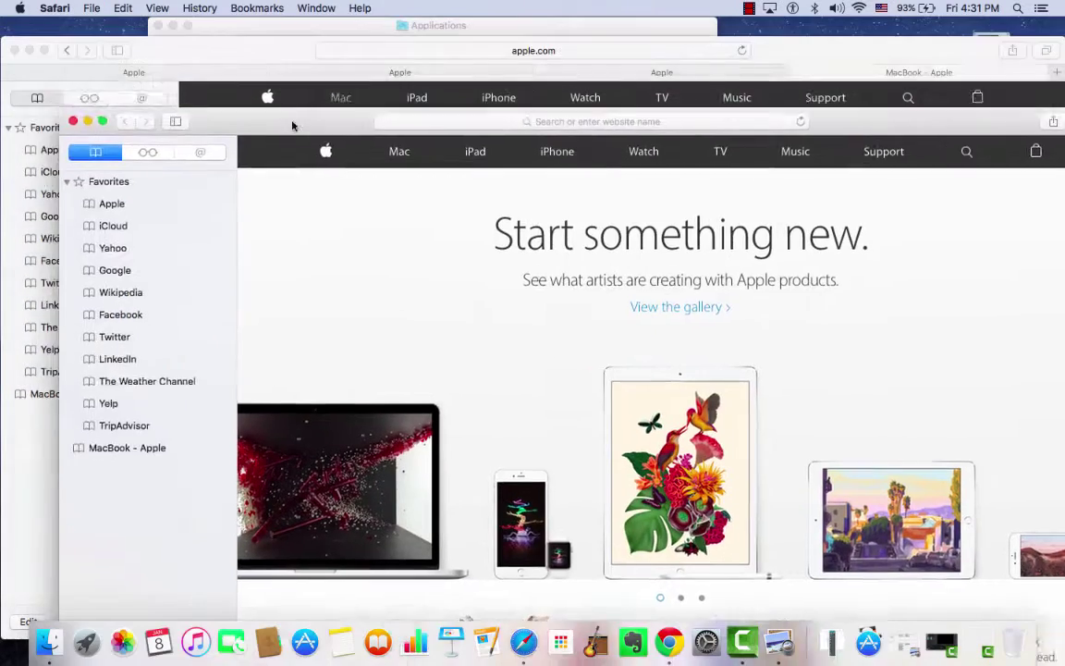
drag(292, 125, 247, 95)
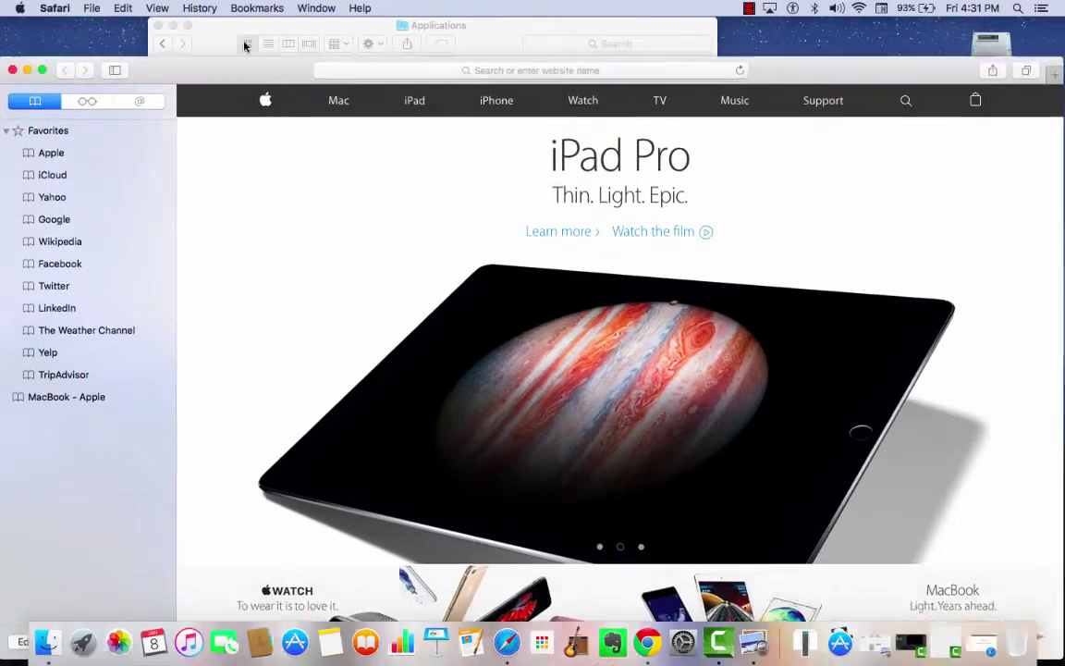
Hide the bookmarks sidebar in the new browser window and move the window up against the menu bar.
drag(273, 81, 316, 31)
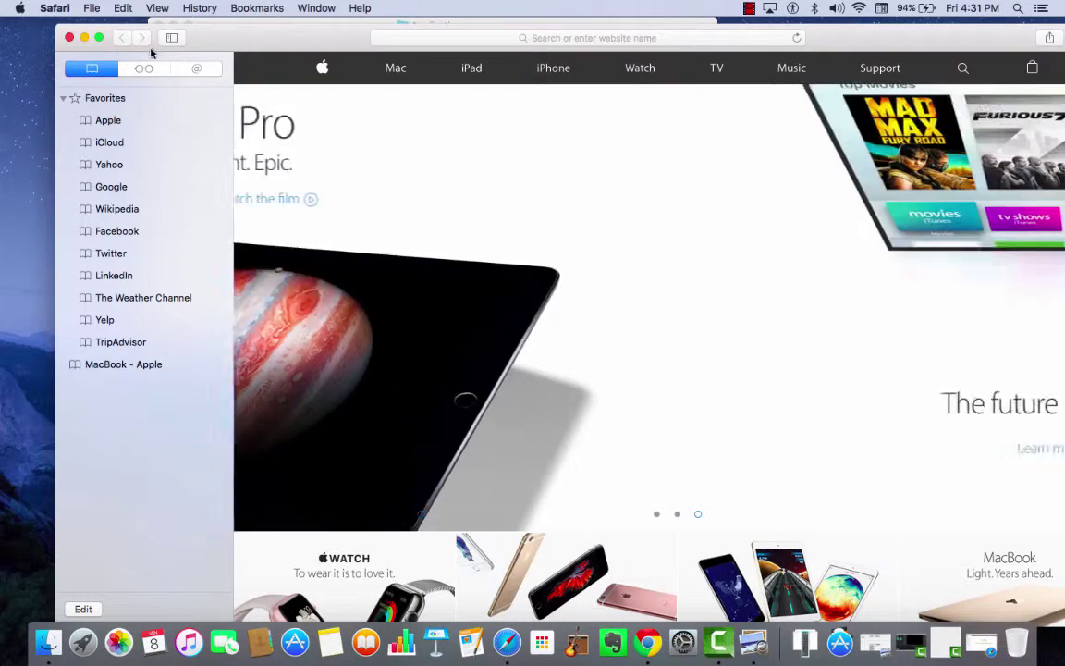
click(171, 39)
click(171, 39)
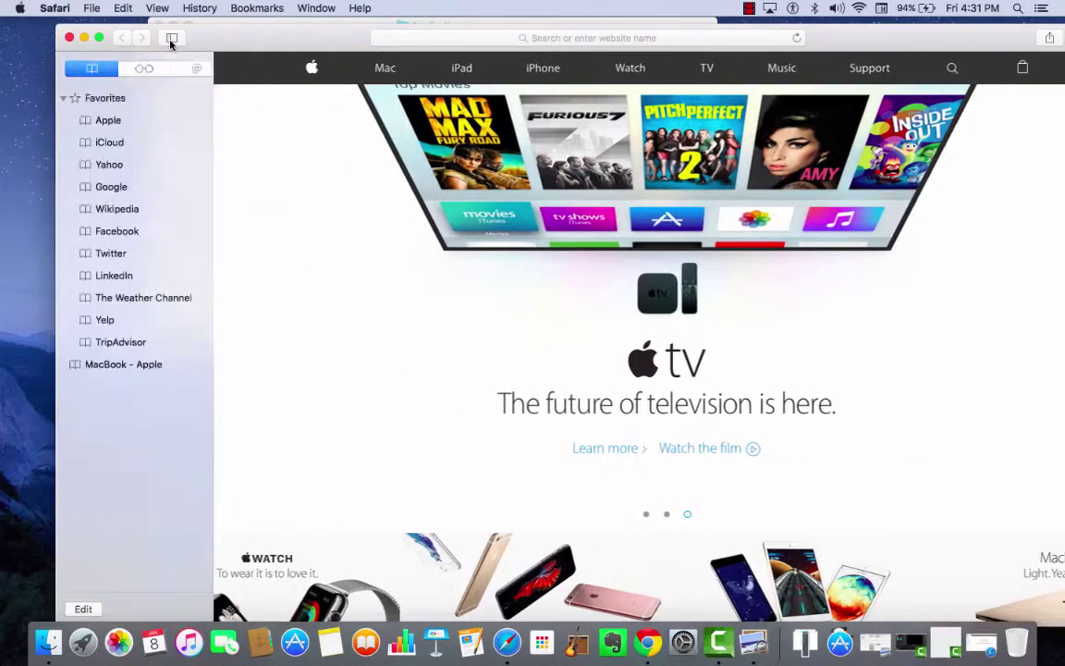
click(171, 39)
drag(266, 39, 185, 31)
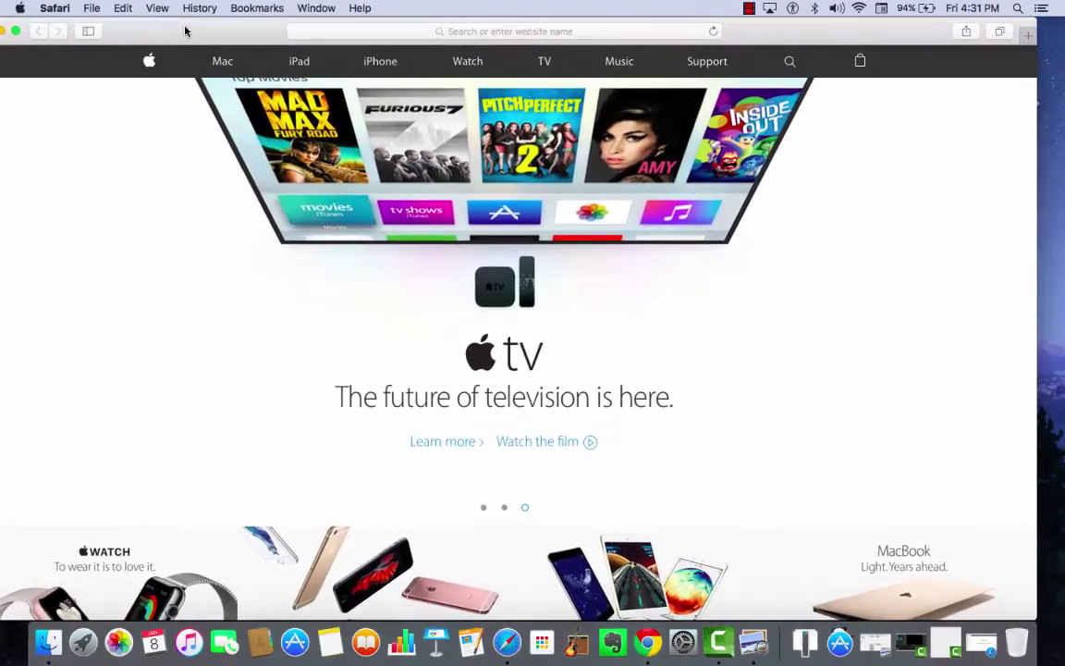
Open a second tab, switch to the first Apple tab and back, and shift the window slightly to the right.
click(1031, 37)
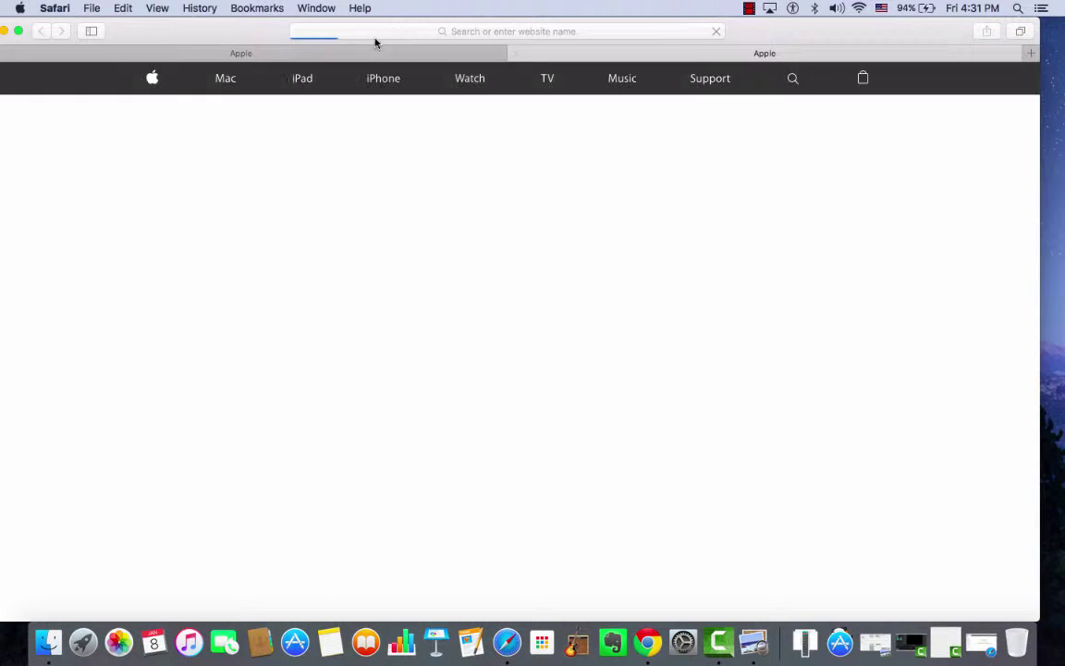
click(418, 53)
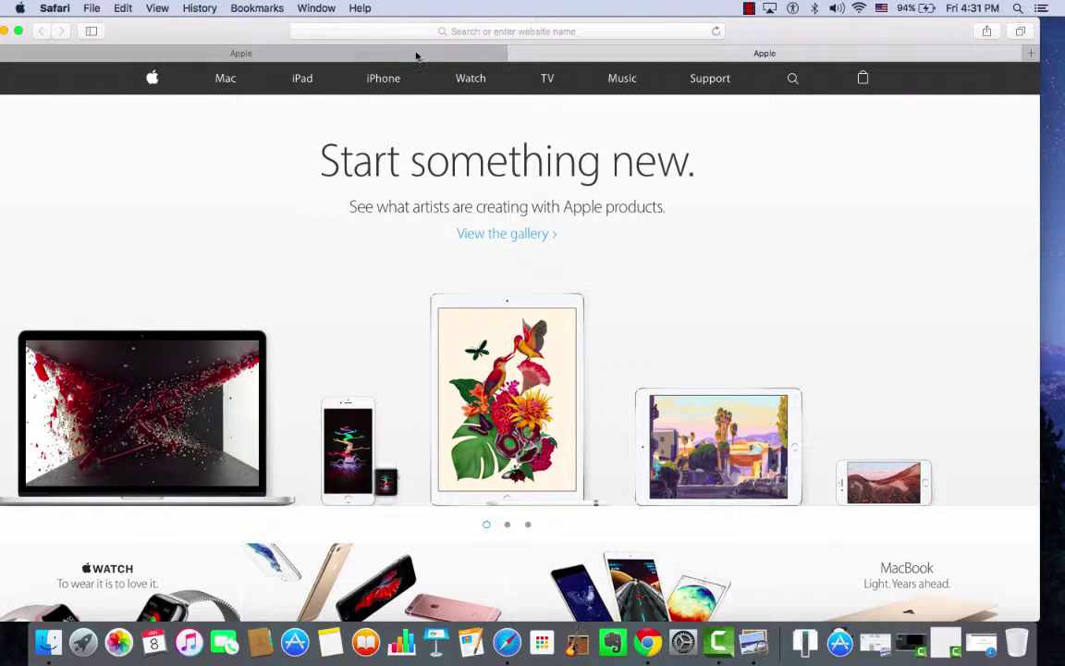
click(591, 53)
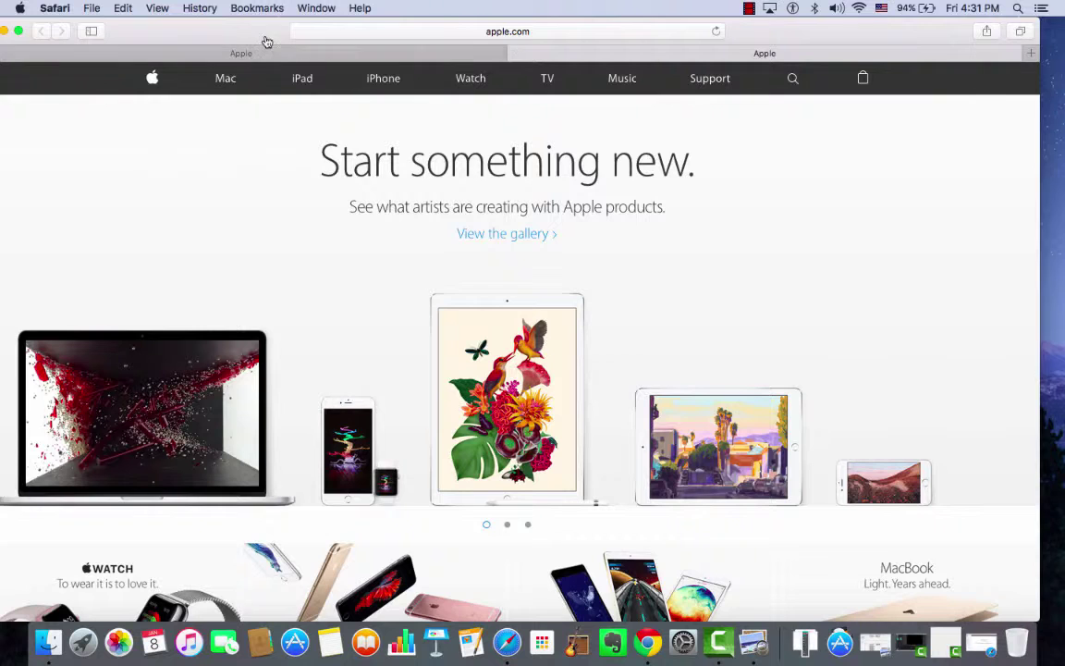
drag(244, 36, 279, 35)
Review the General, Tabs and Advanced settings in Safari's preferences and close the preferences window.
click(322, 8)
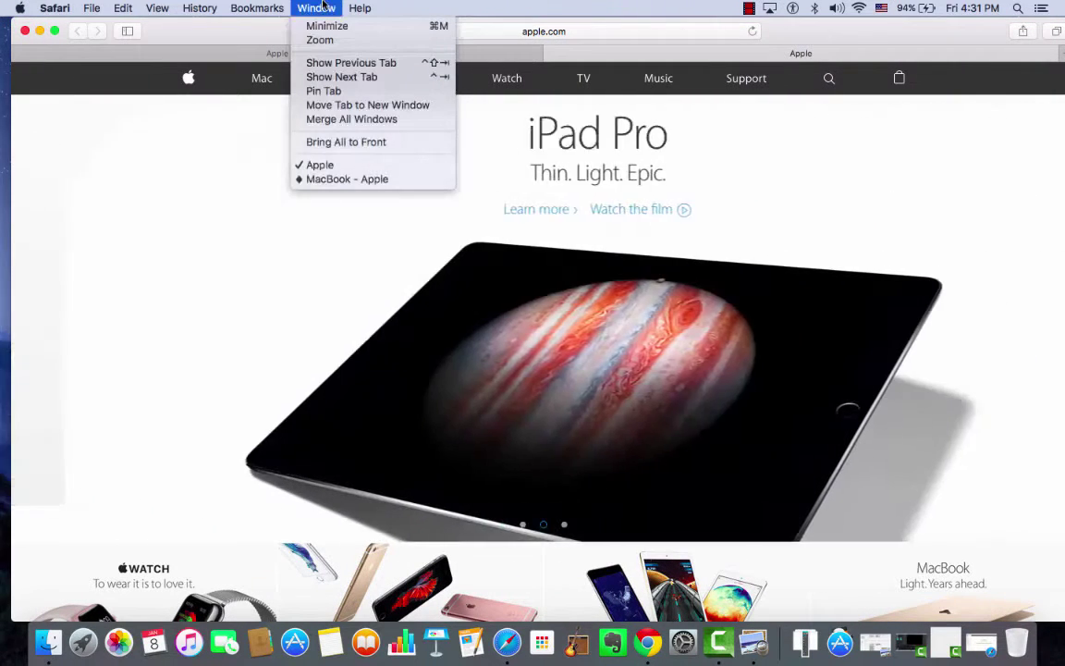
mouse_move(55, 9)
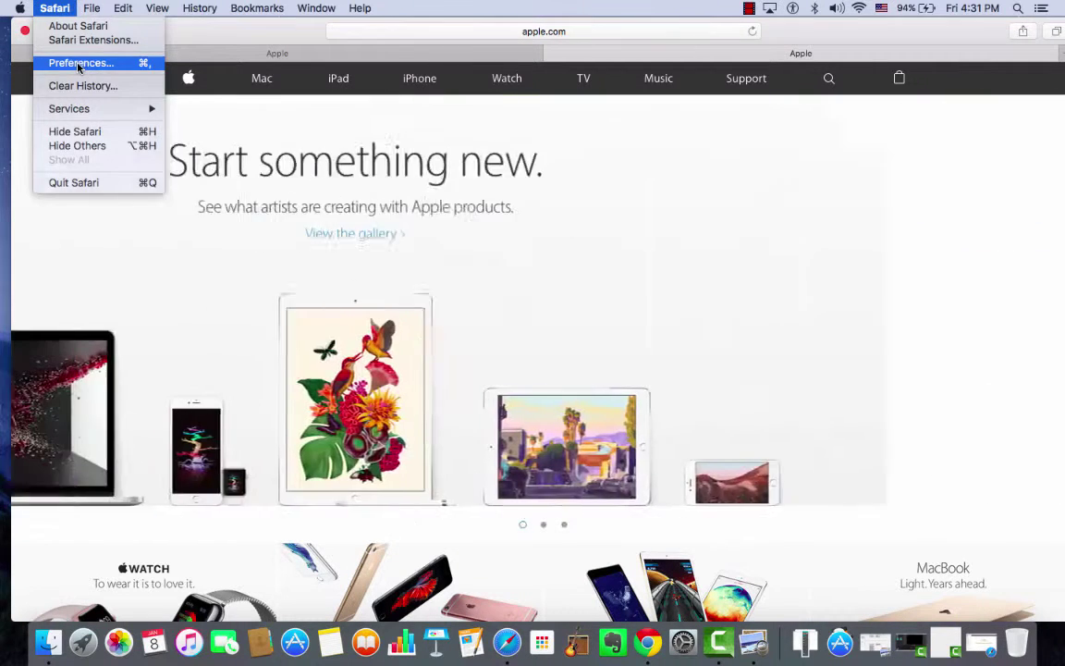
click(81, 63)
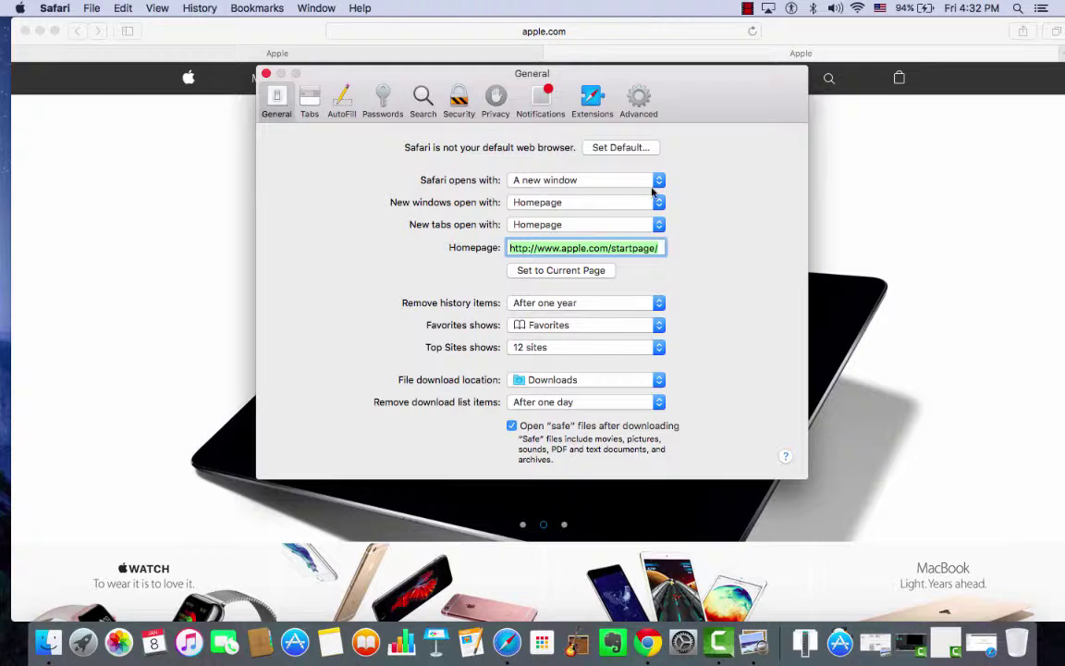
click(309, 102)
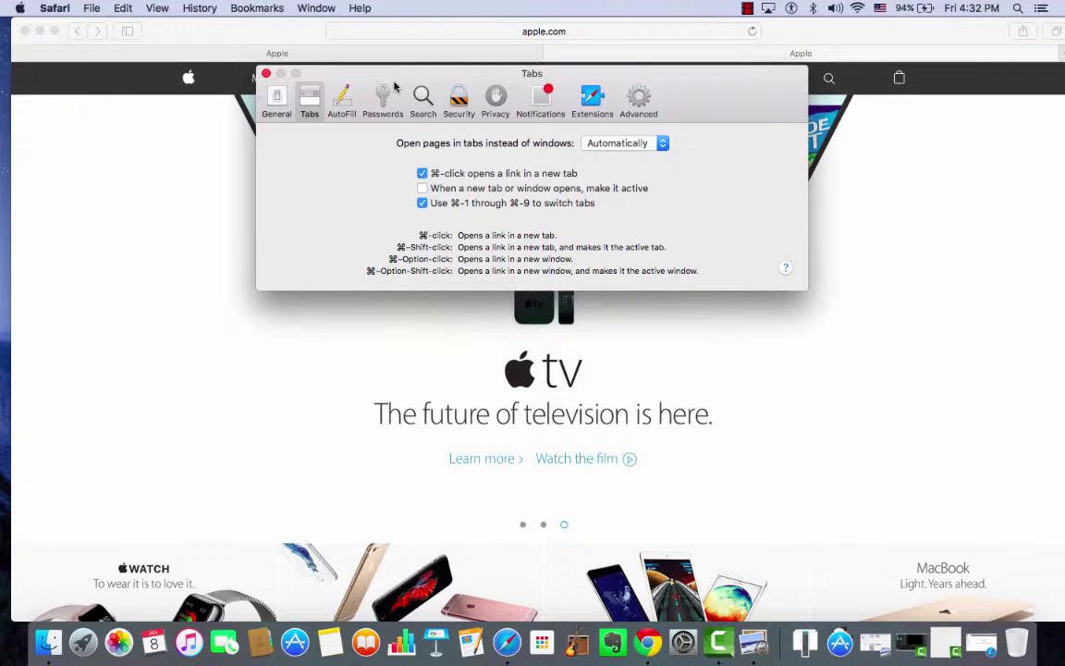
click(637, 102)
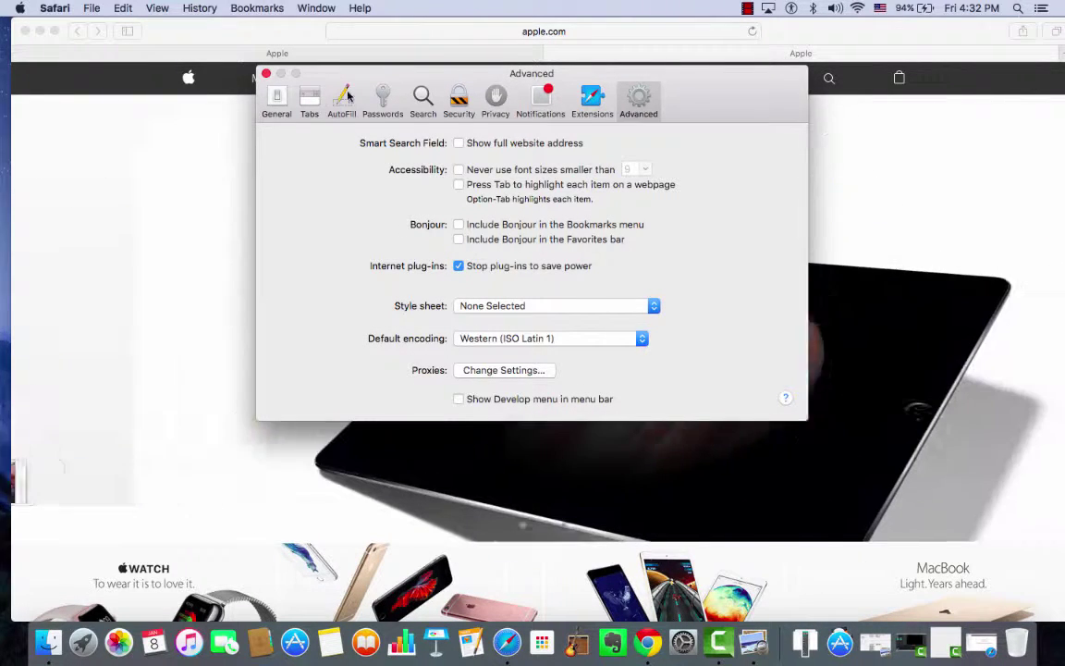
click(278, 96)
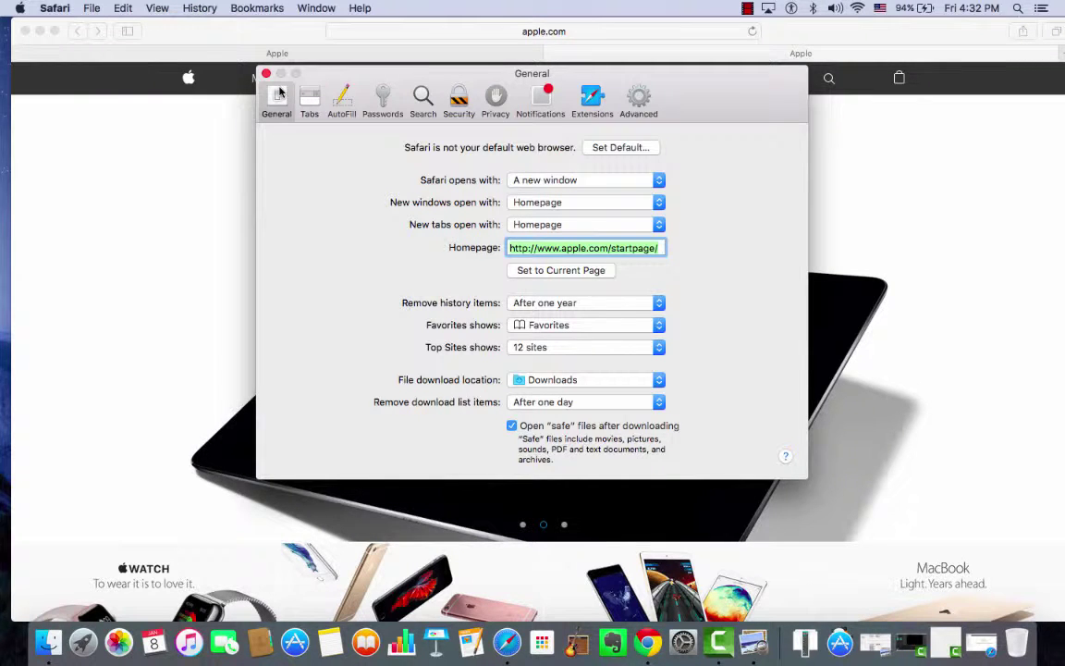
click(266, 74)
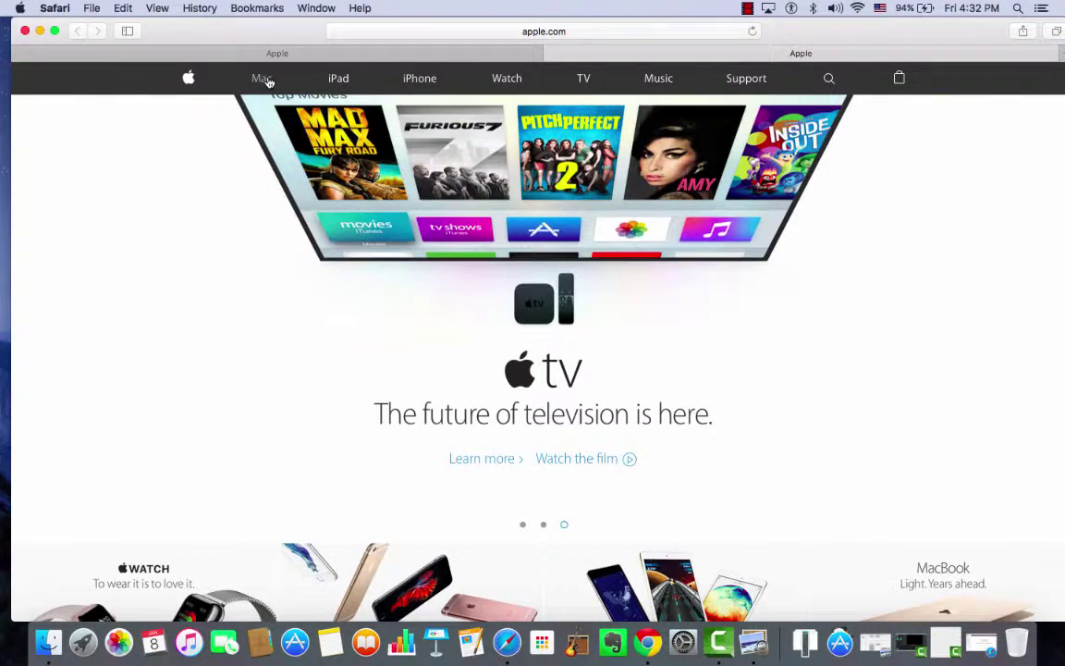